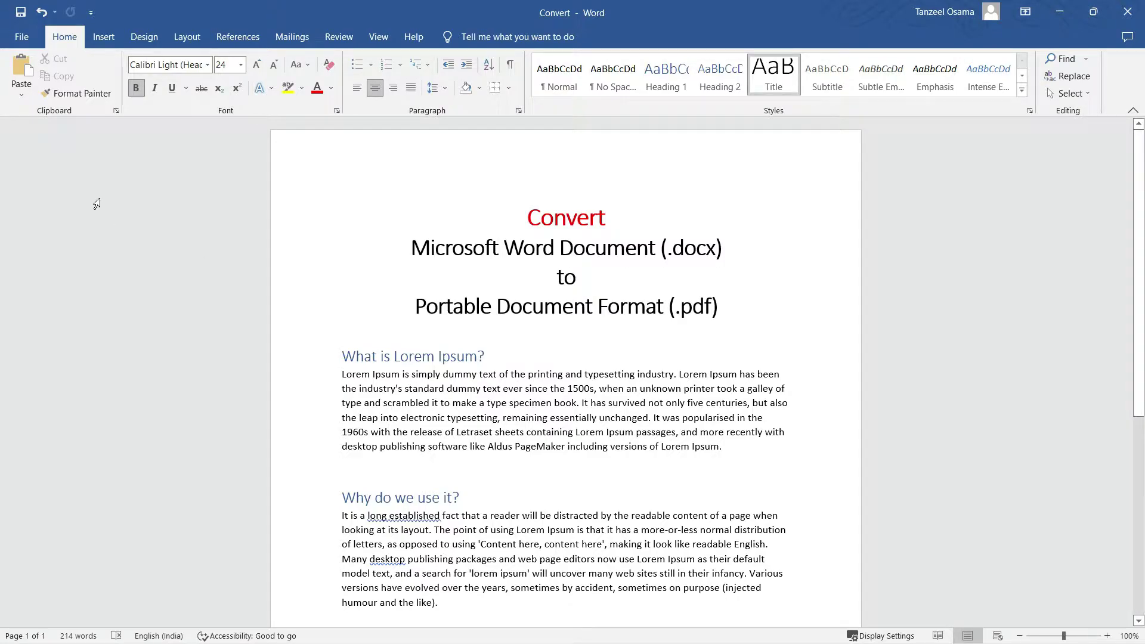
Save the Word document as a PDF named Convert in the Desktop folder.
left_click(21, 37)
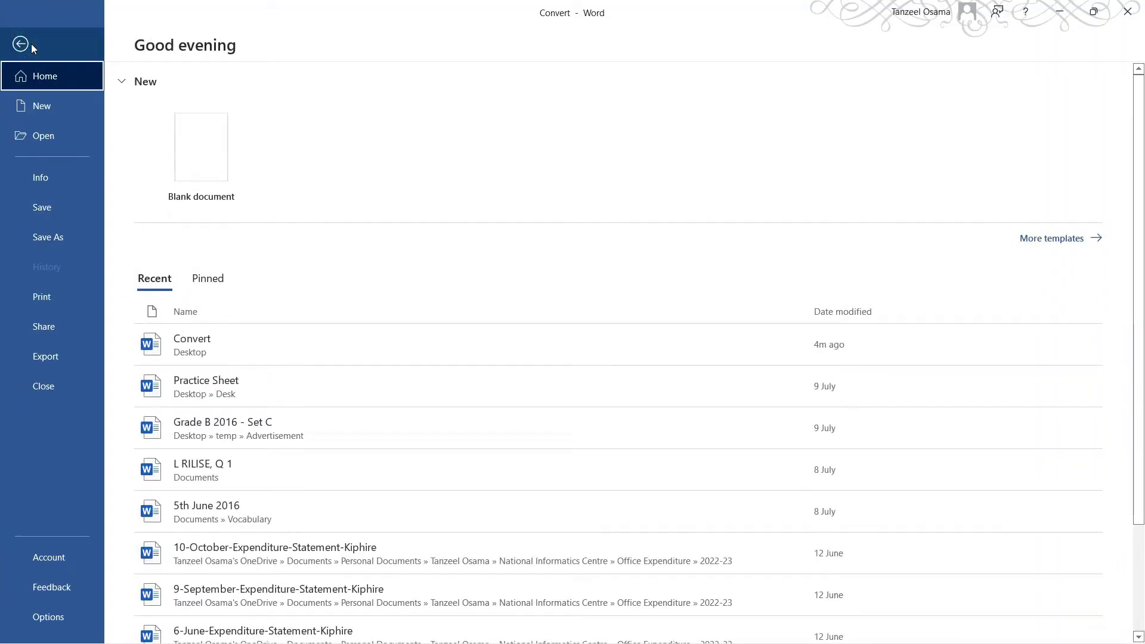
left_click(54, 242)
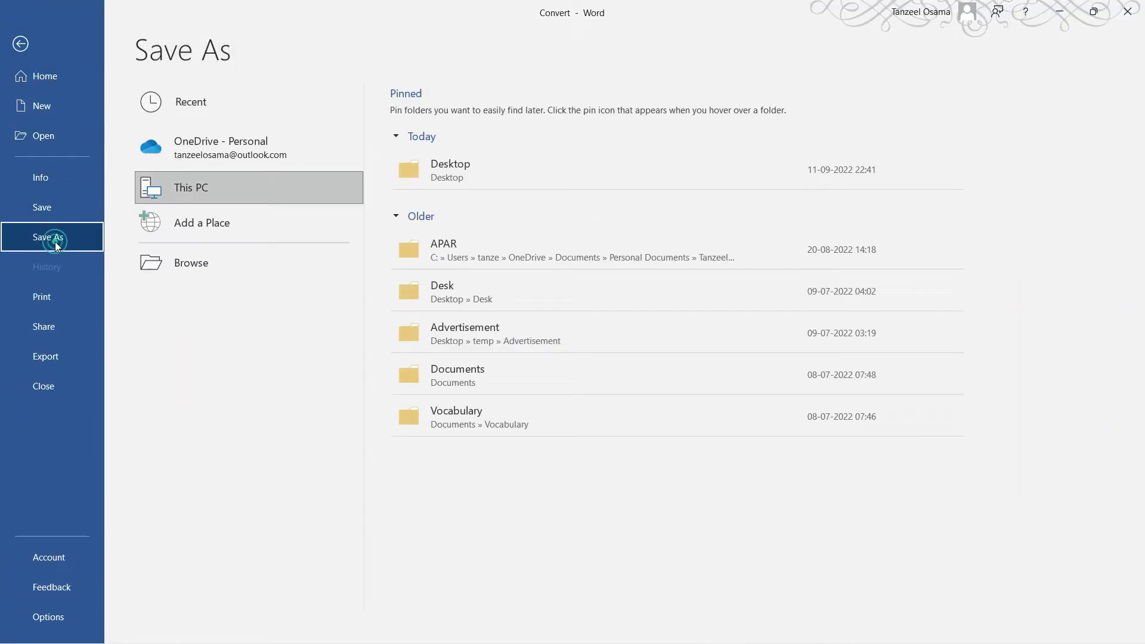
left_click(200, 267)
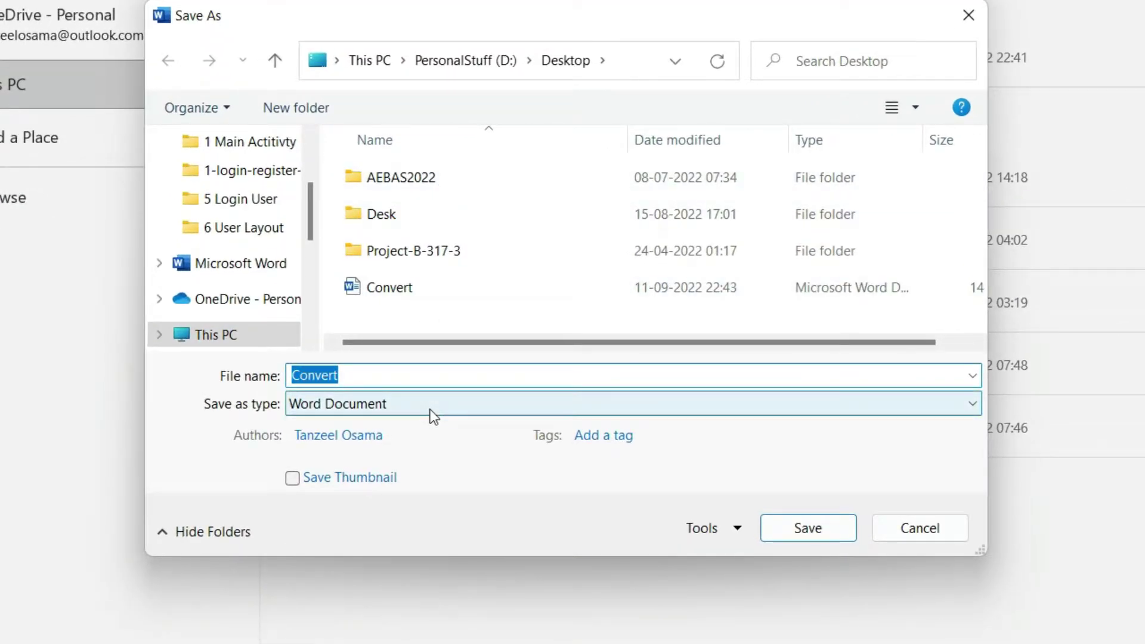
left_click(216, 377)
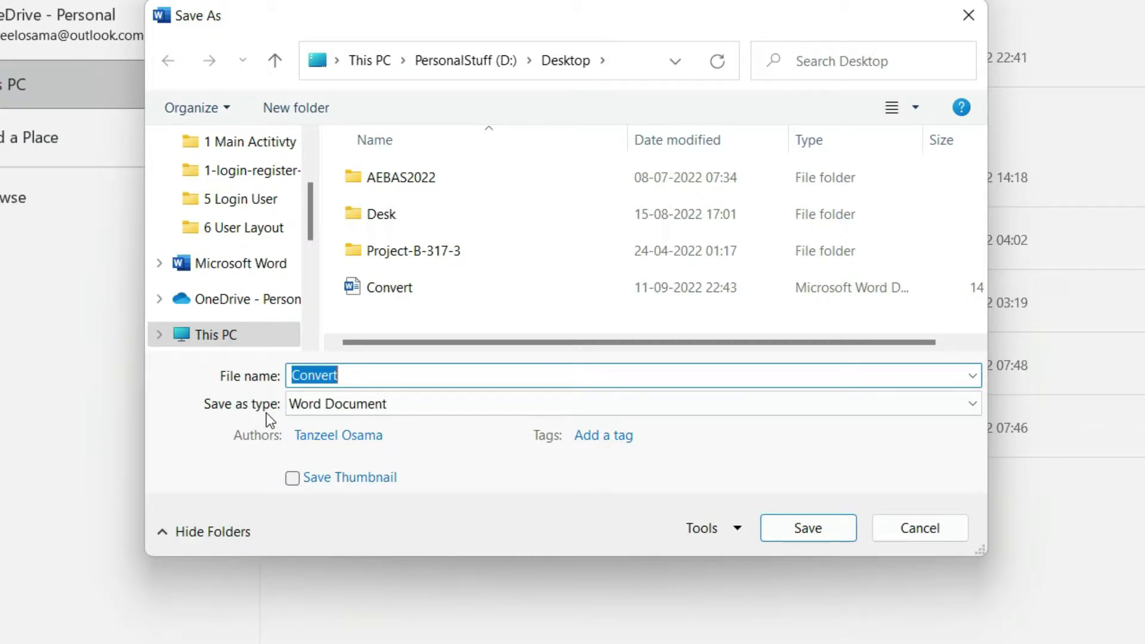
left_click(389, 407)
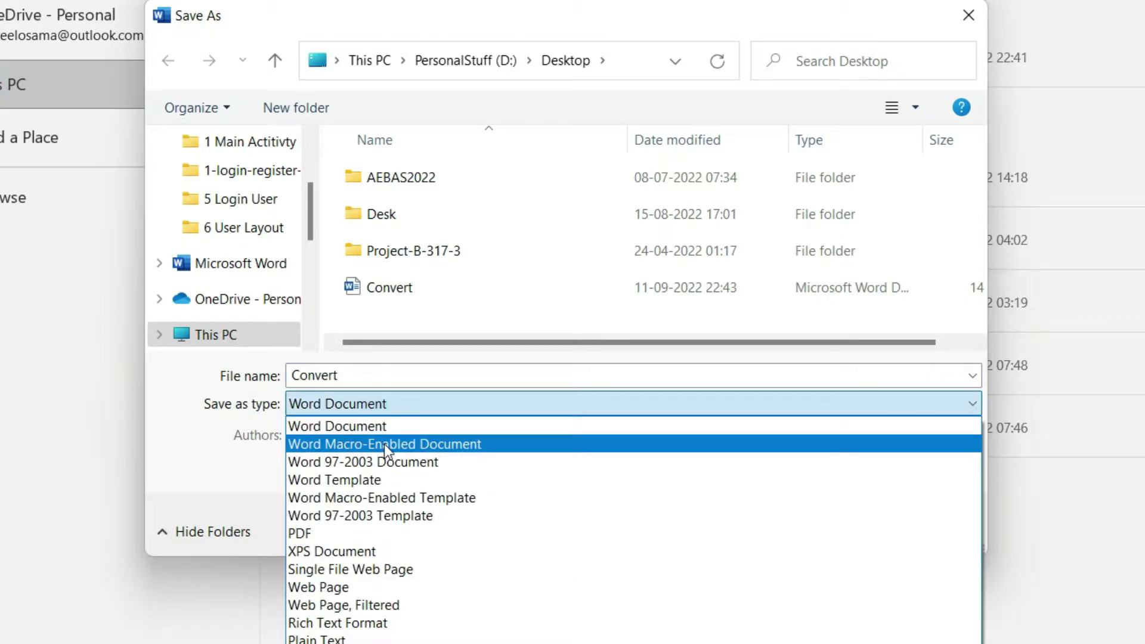
left_click(384, 533)
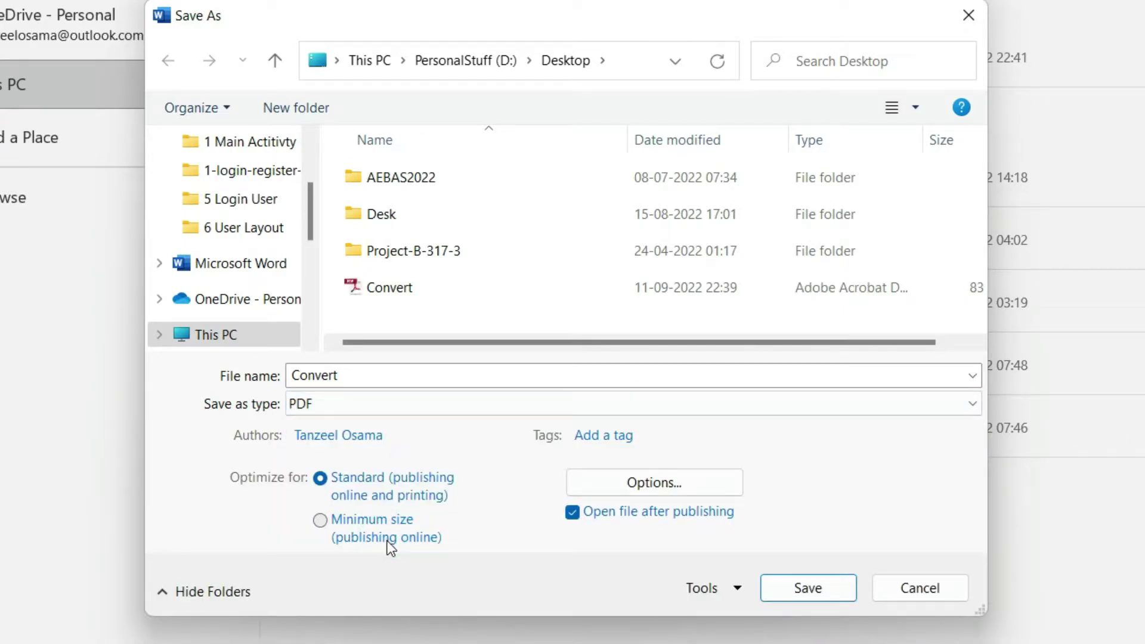
left_click(808, 590)
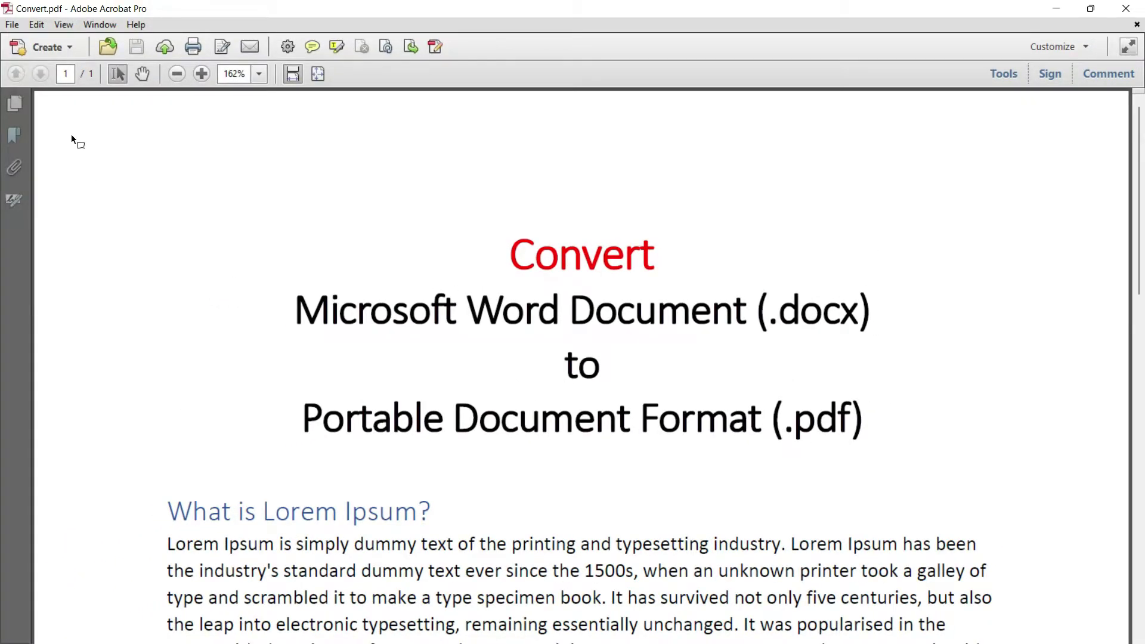
Review Convert.pdf at 100% zoom by scrolling through it, then close Acrobat.
left_click(259, 74)
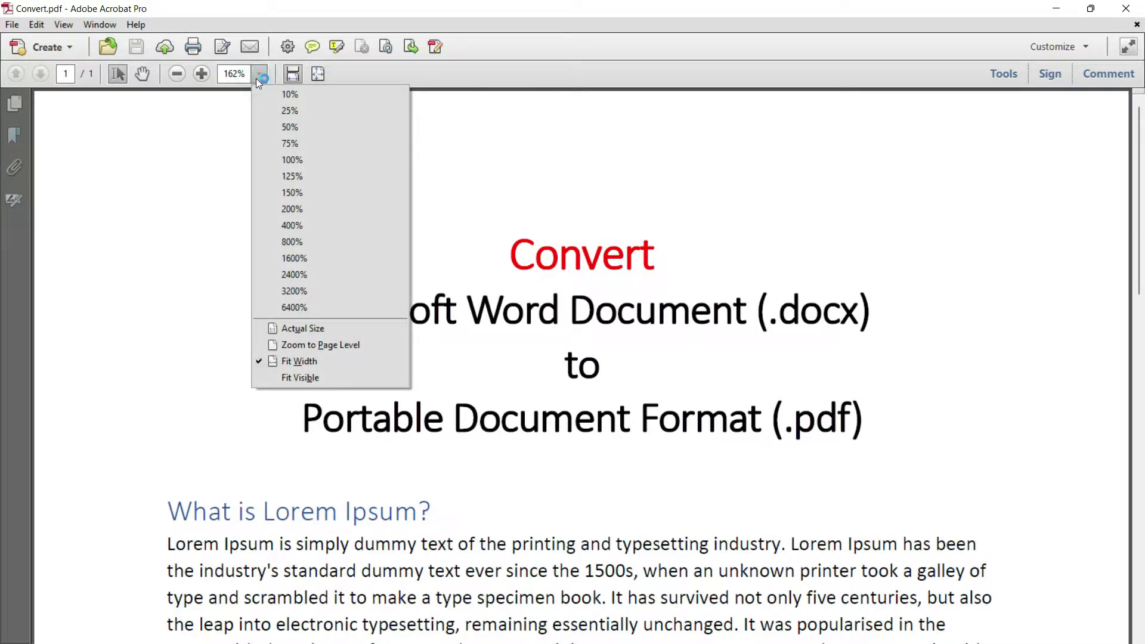
left_click(308, 160)
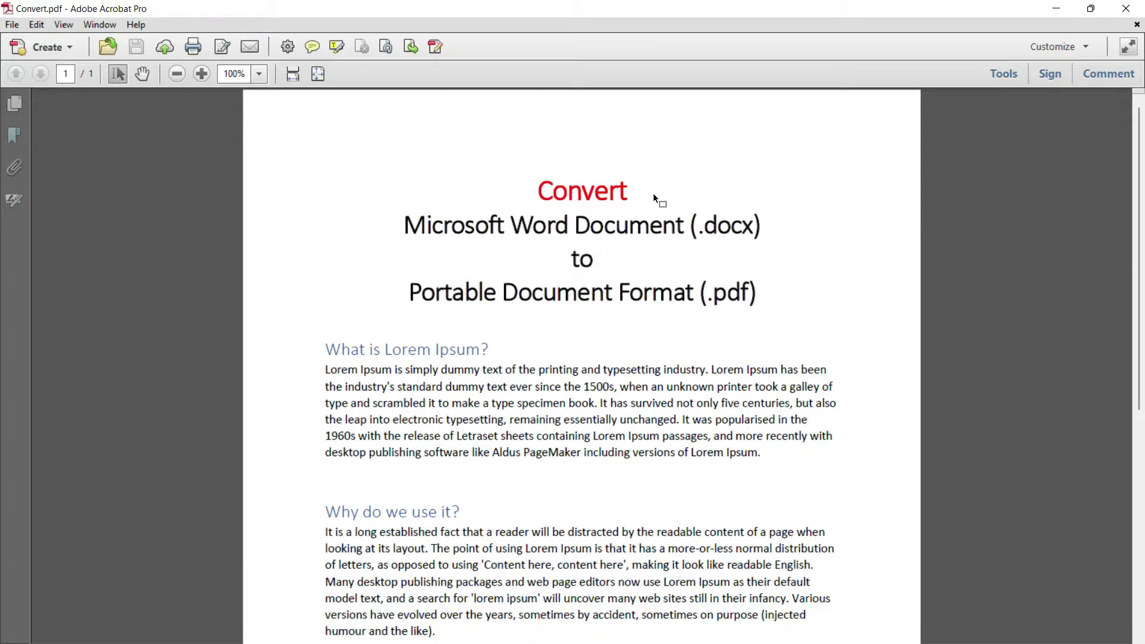
scroll(654, 198, "down", 10)
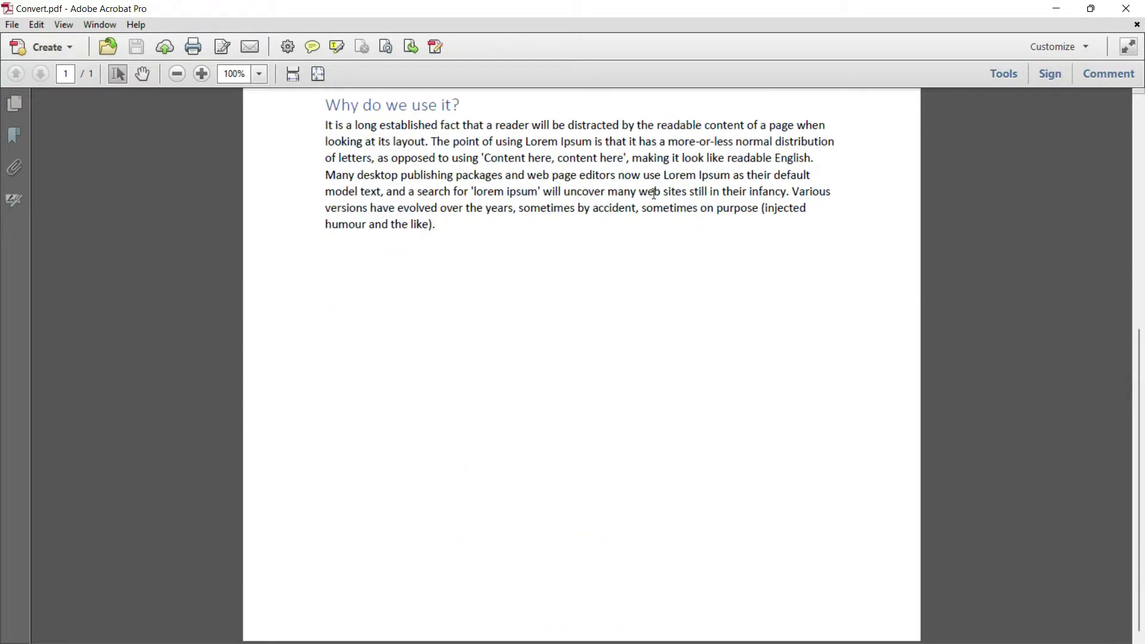
scroll(654, 194, "up", 10)
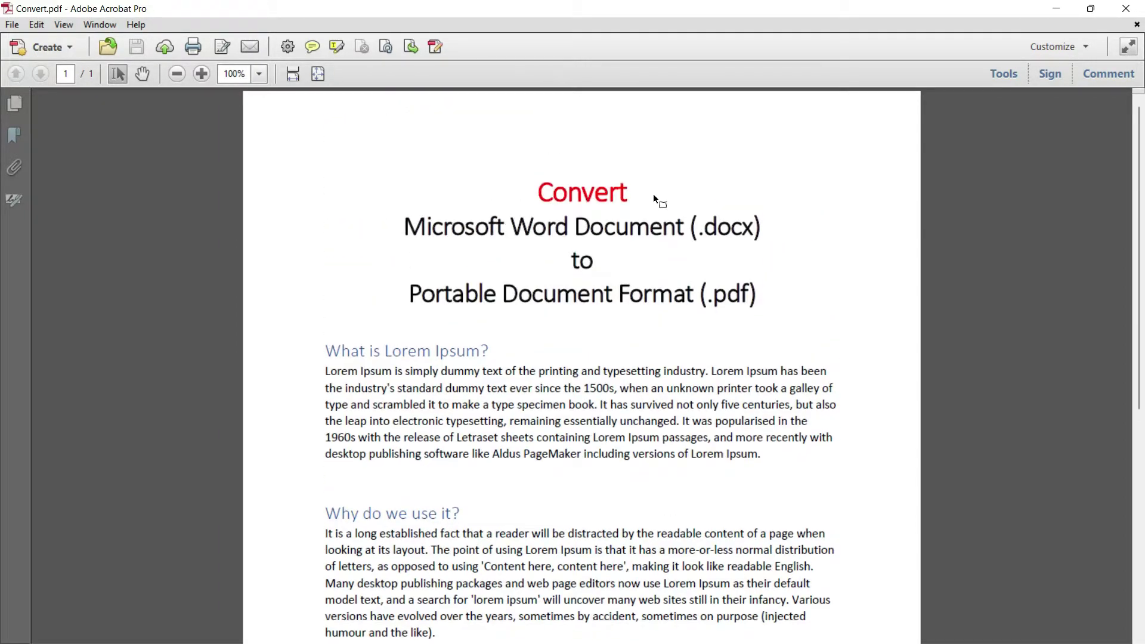
scroll(654, 199, "down", 1)
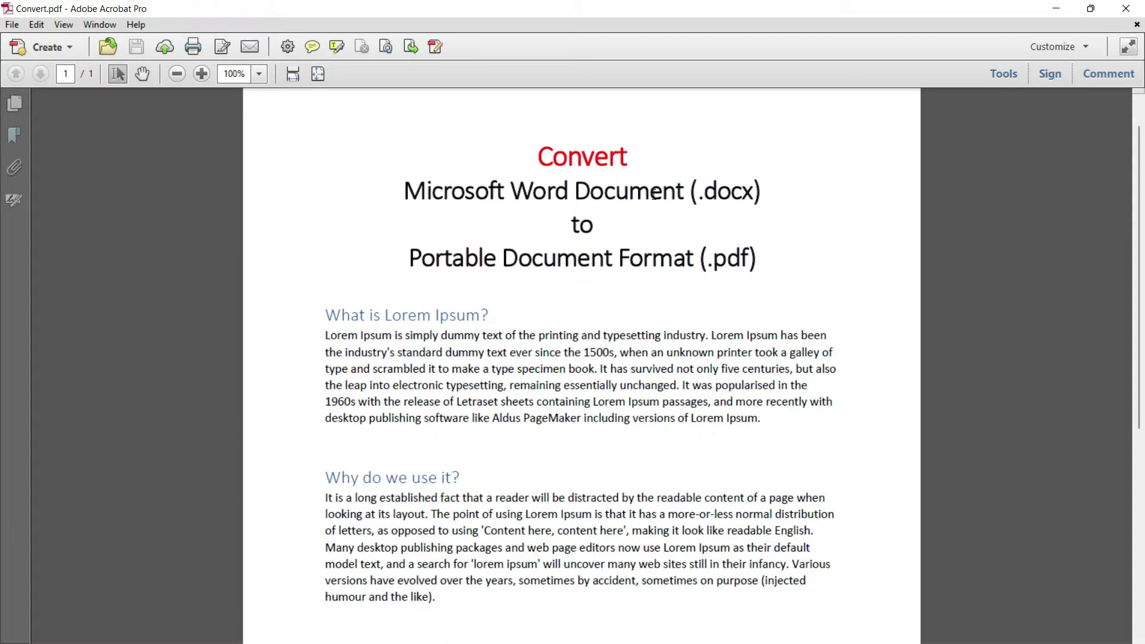
left_click(1125, 13)
Close Word, maximize Chrome, and search Google for 'convert doc to pdf'.
left_click(1125, 13)
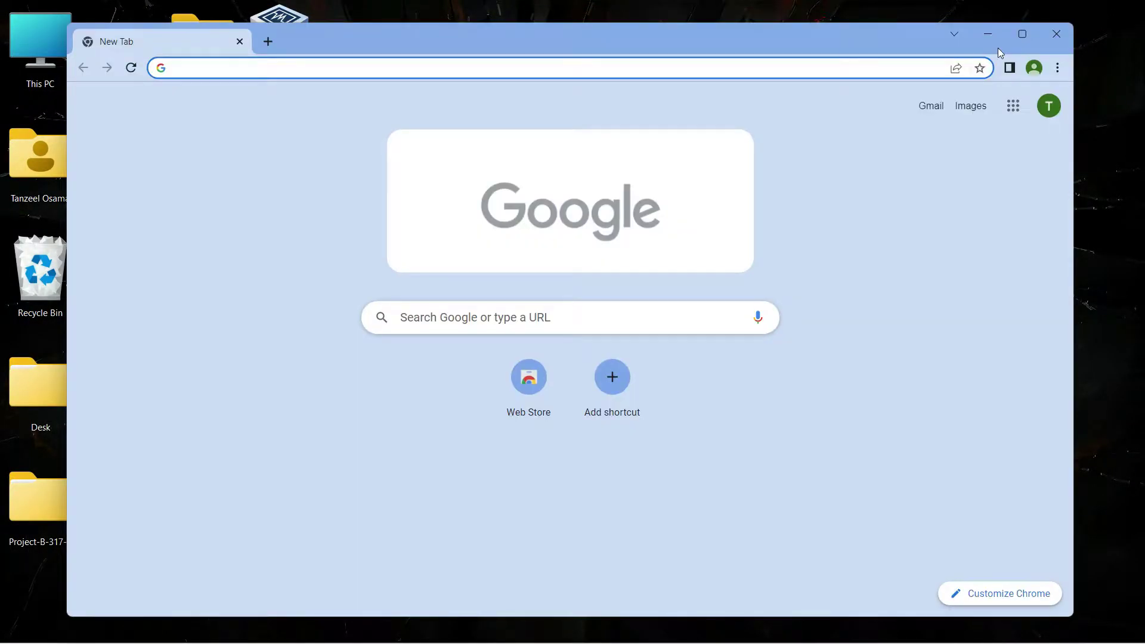
left_click(1022, 34)
left_click(596, 45)
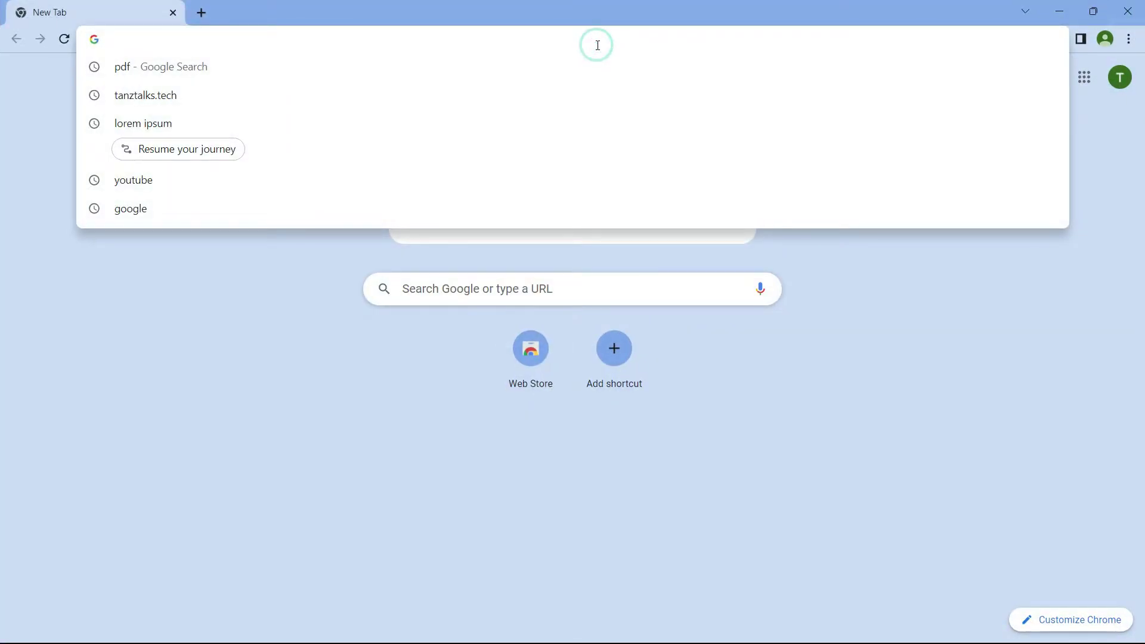
type("co")
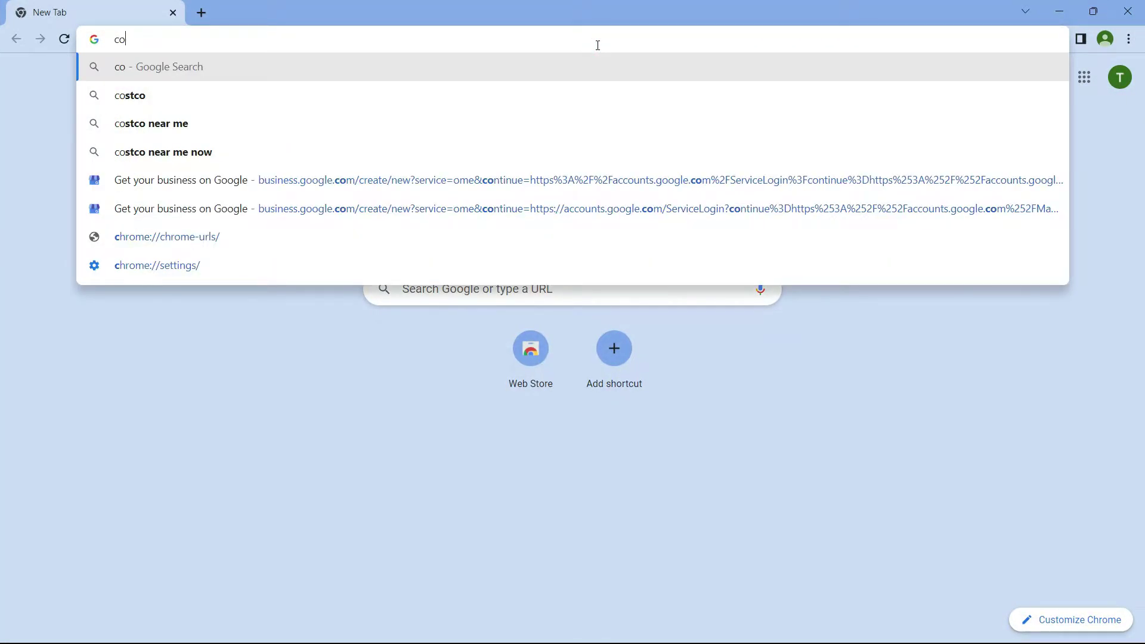
type("nvert doc to pd")
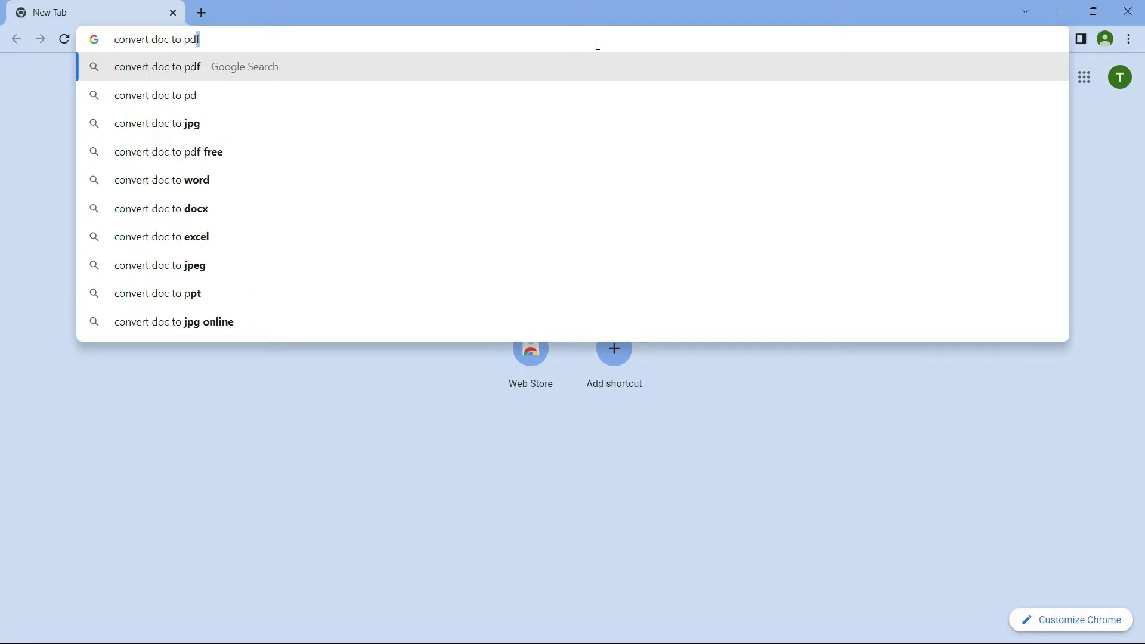
type("f")
key("Return")
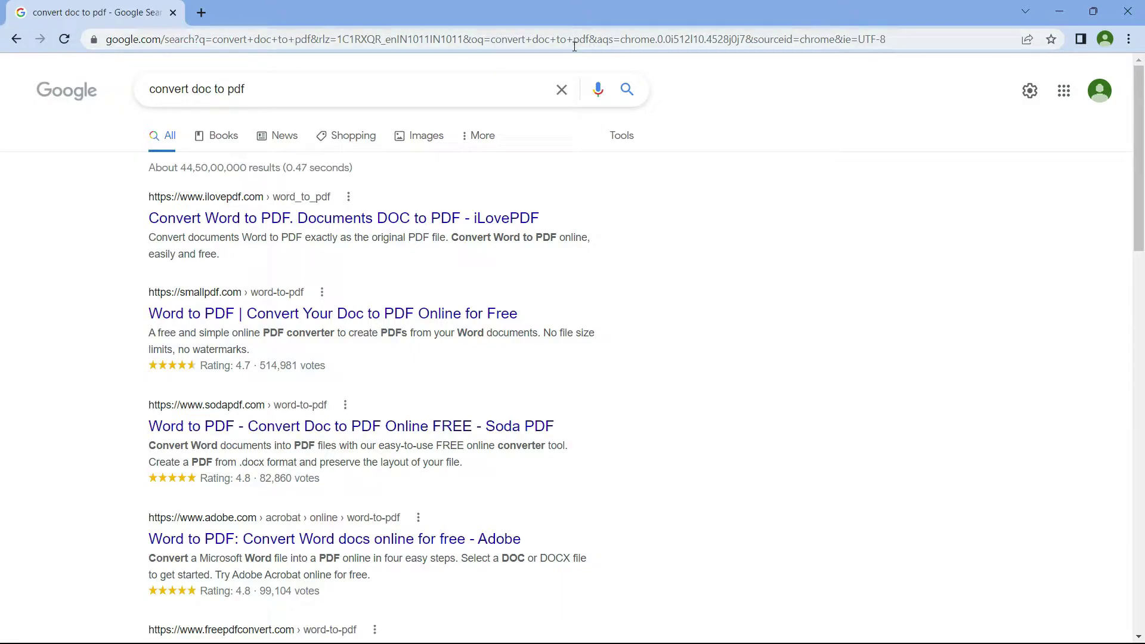
Open iLovePDF's Word to PDF tool and upload Convert.docx from the Desktop.
left_click(391, 222)
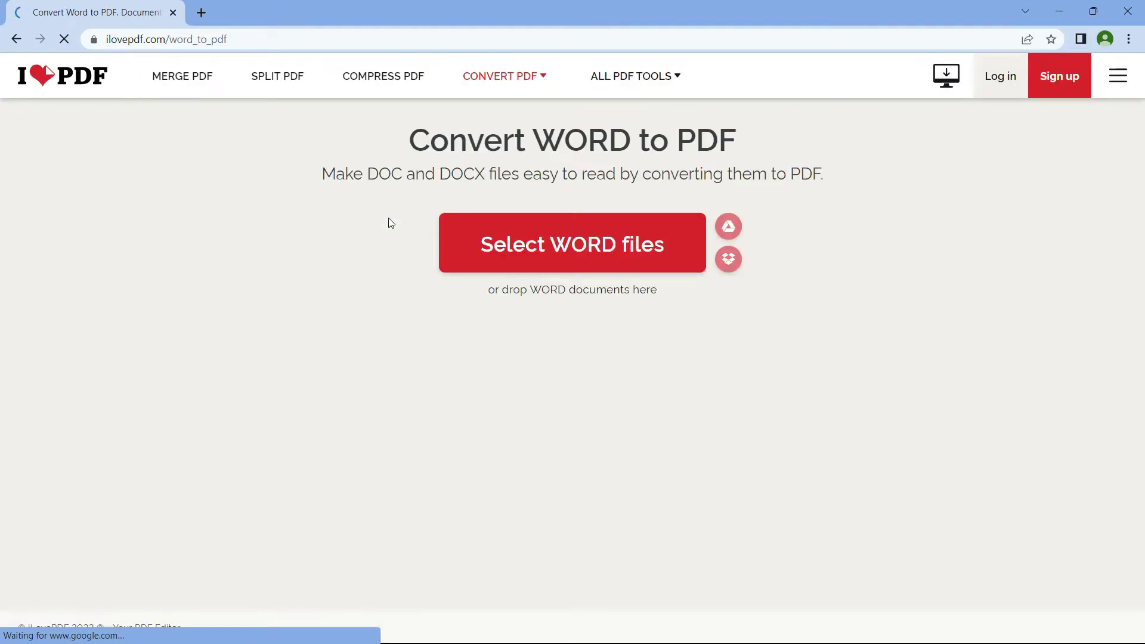
left_click(574, 249)
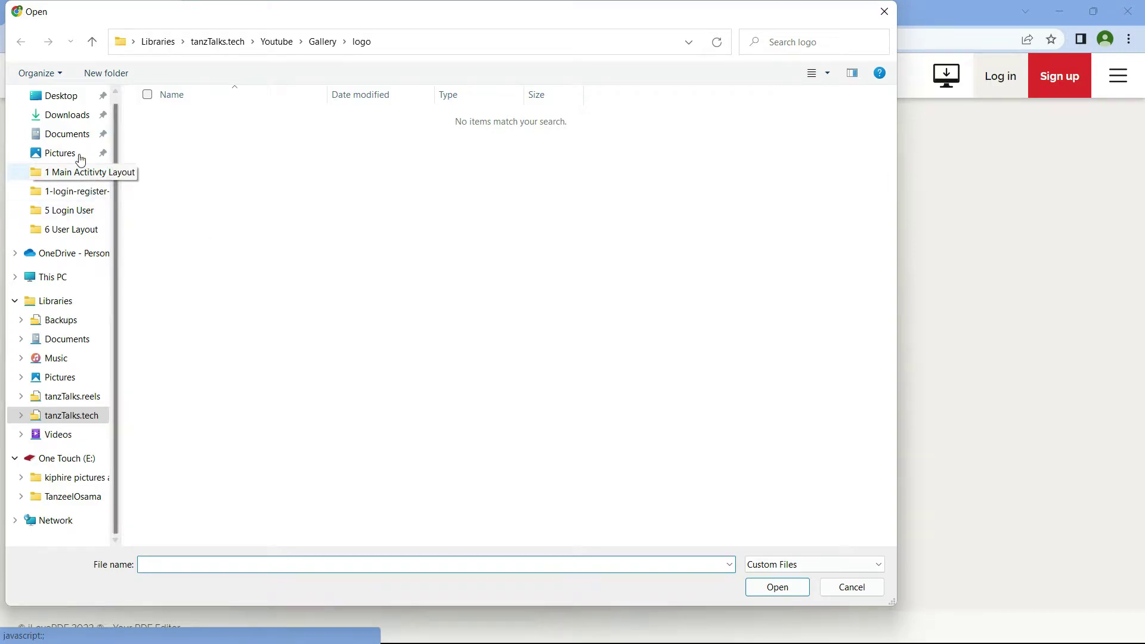
left_click(74, 99)
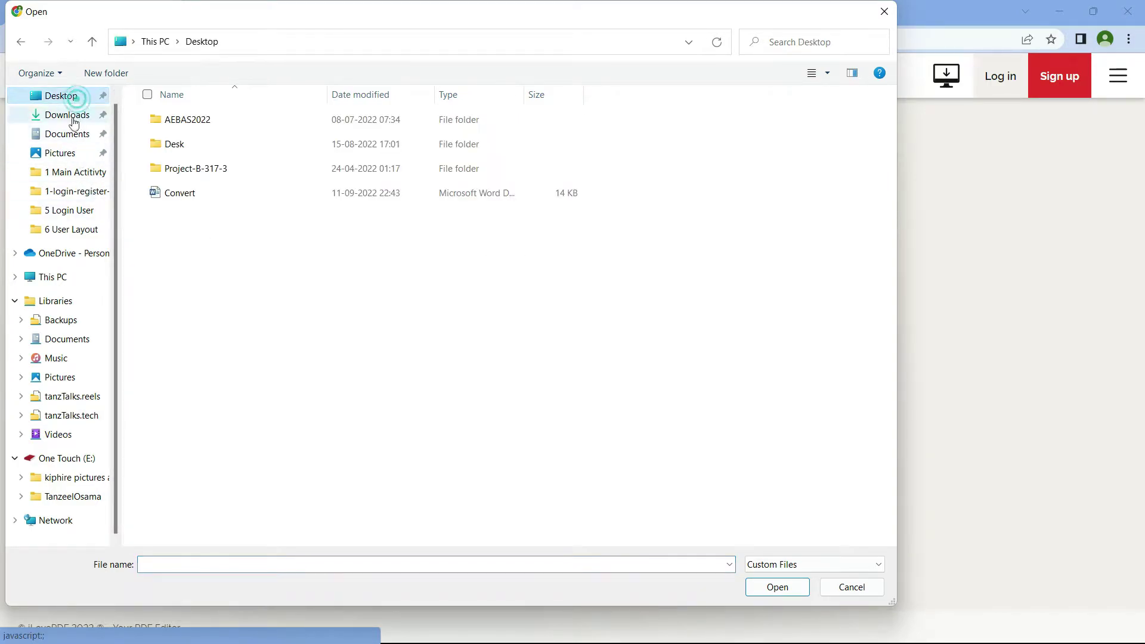
left_click(197, 193)
left_click(771, 591)
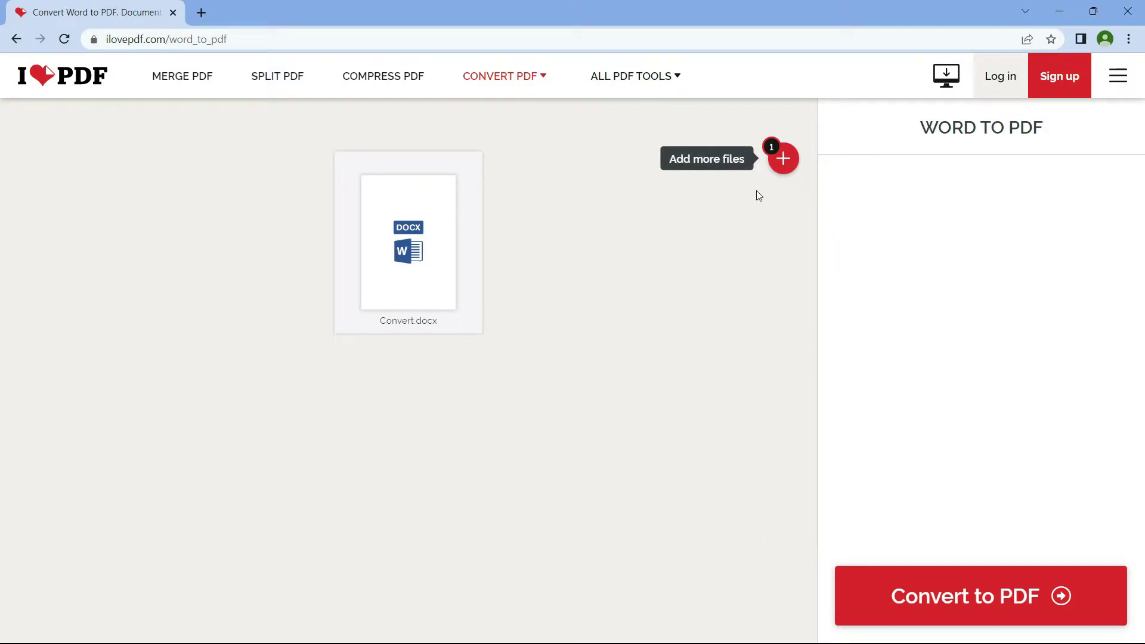
Convert the uploaded file to PDF, download it, and open the downloaded Convert.pdf.
left_click(931, 595)
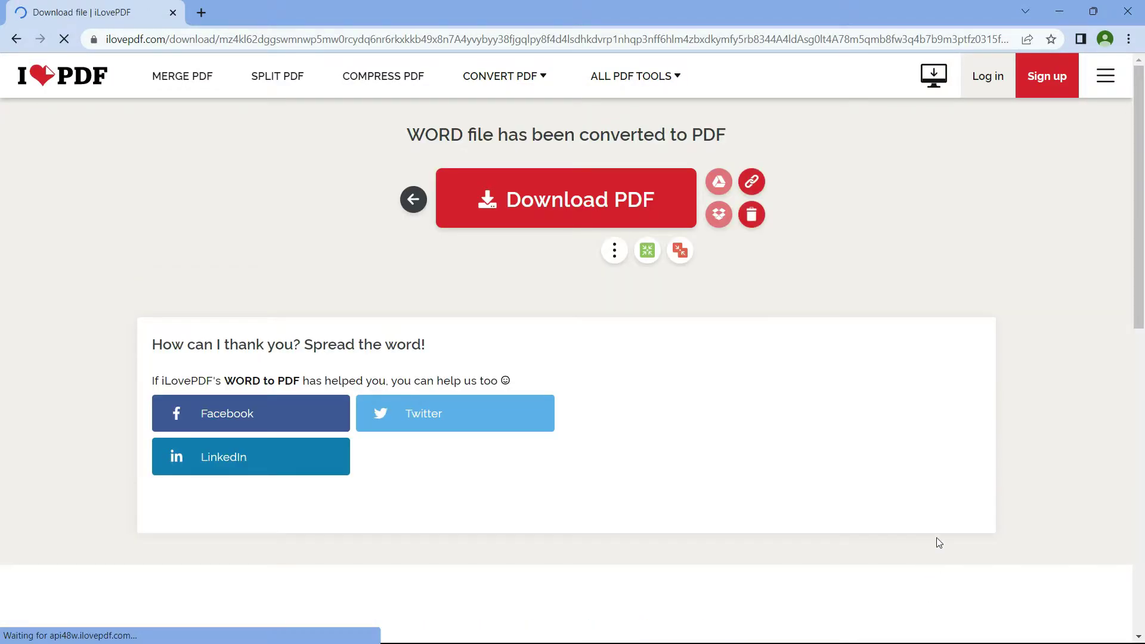
left_click(575, 221)
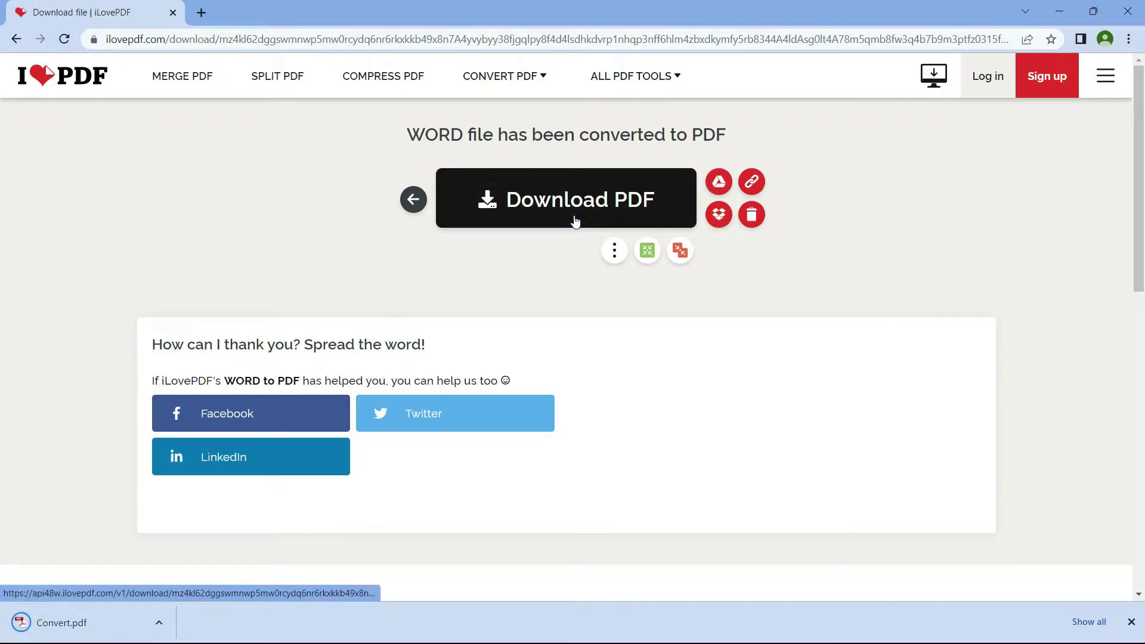
left_click(128, 623)
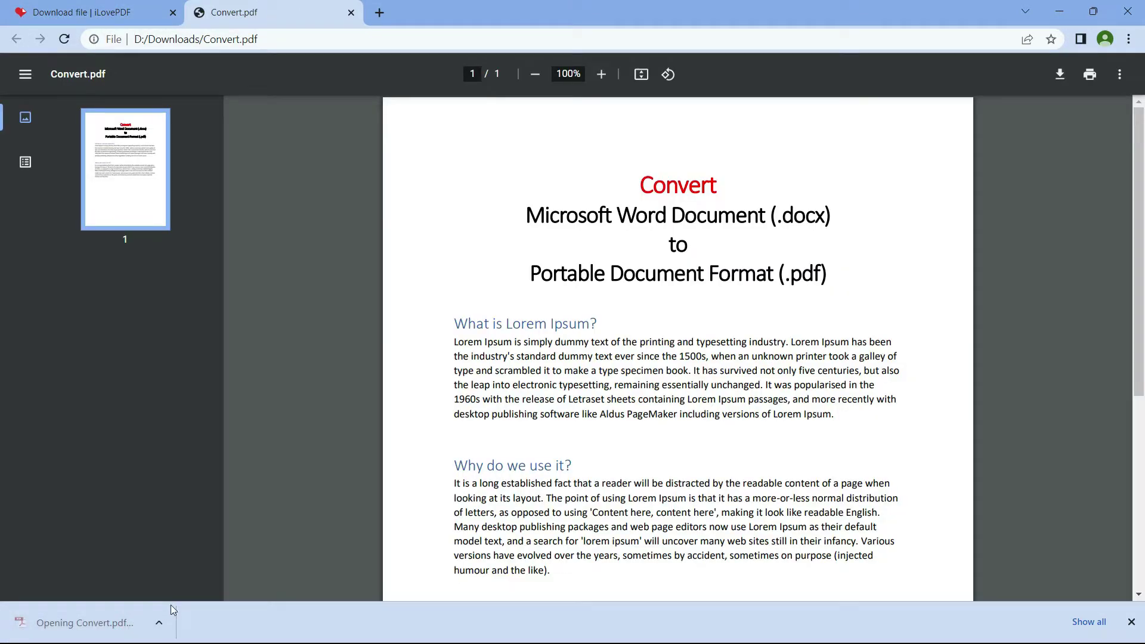
Scroll through the downloaded Convert.pdf in Chrome, then minimize the browser.
left_click(1132, 623)
scroll(759, 365, "down", 5)
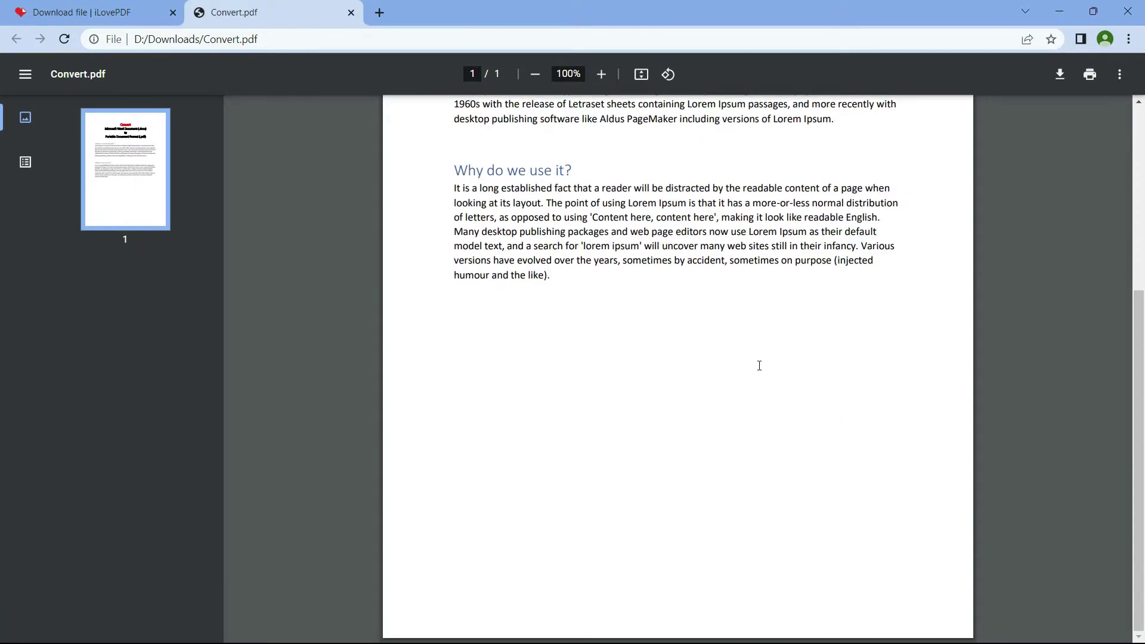
scroll(760, 365, "up", 5)
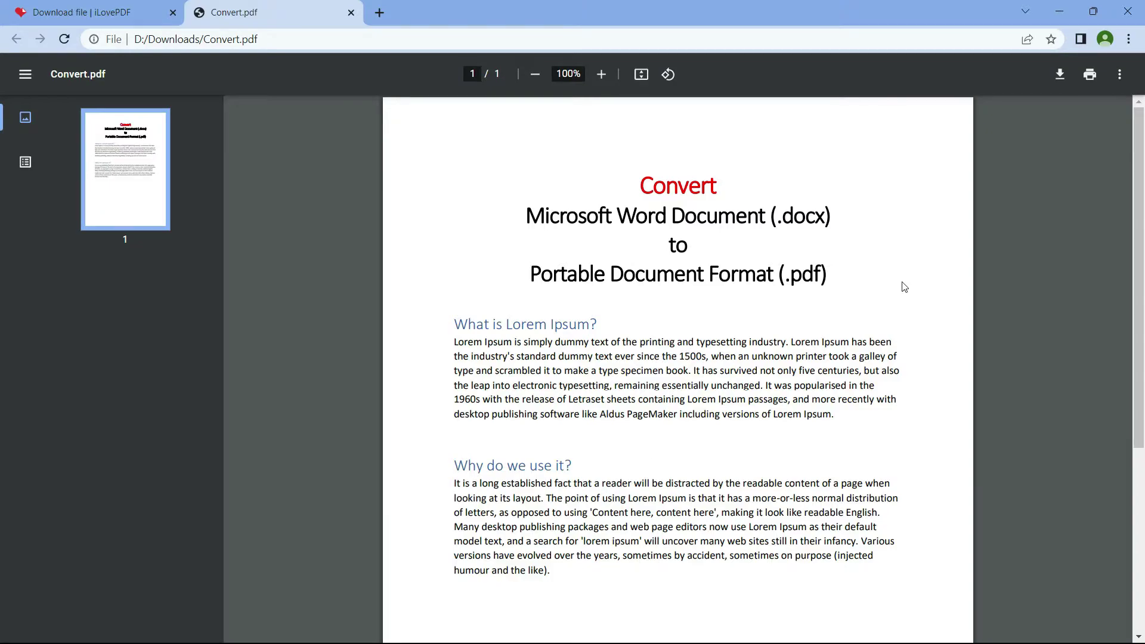
left_click(1059, 11)
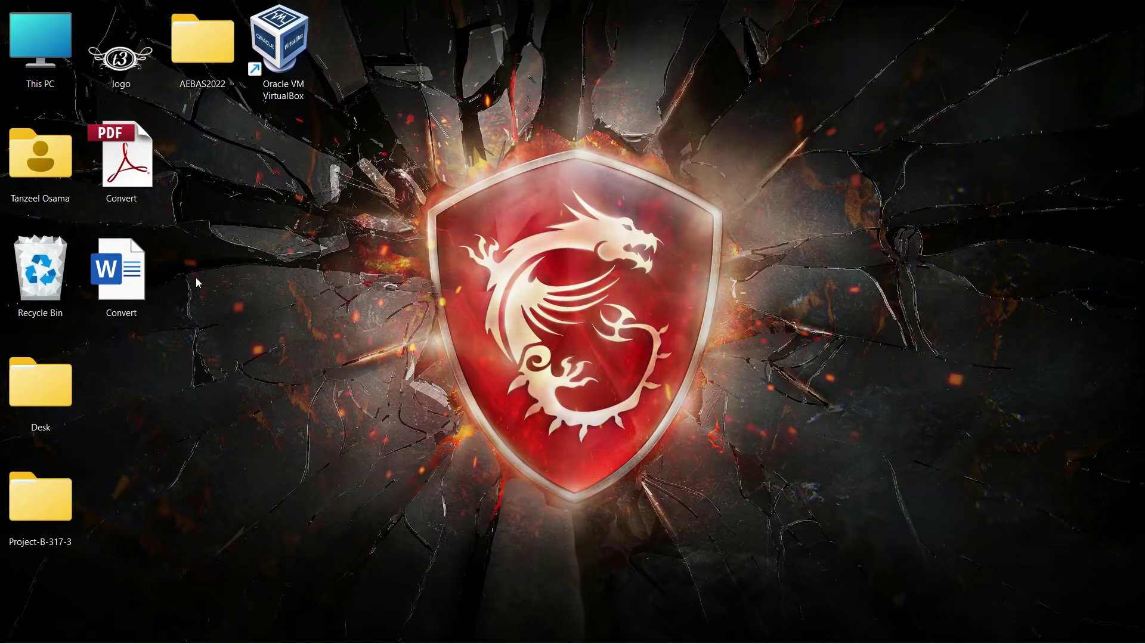
key("super")
type("acrobat")
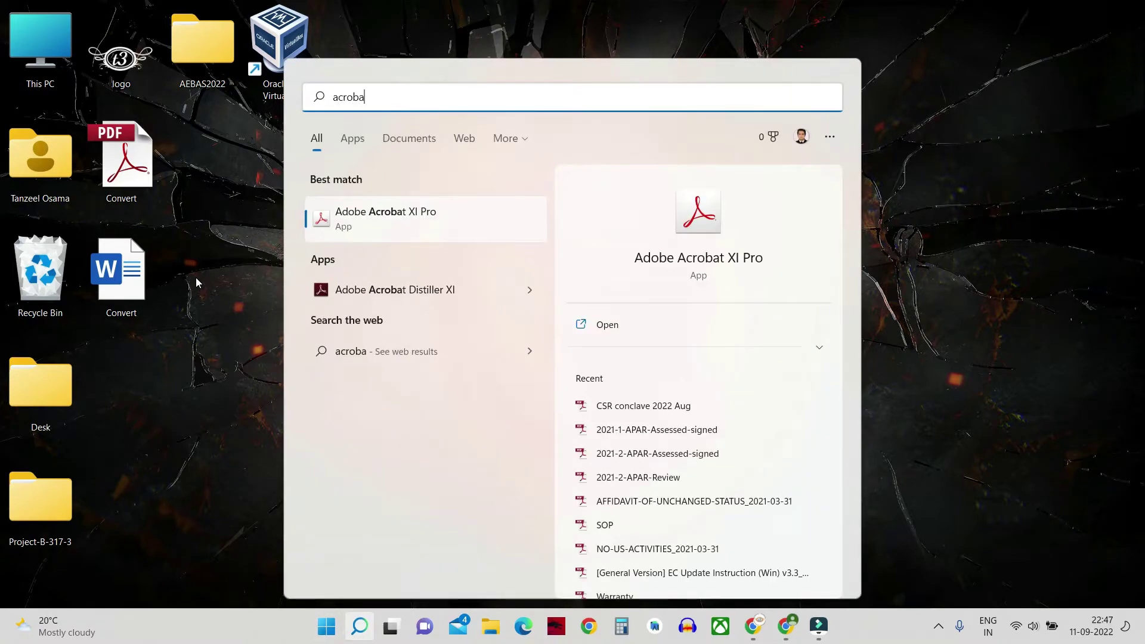
left_click(418, 219)
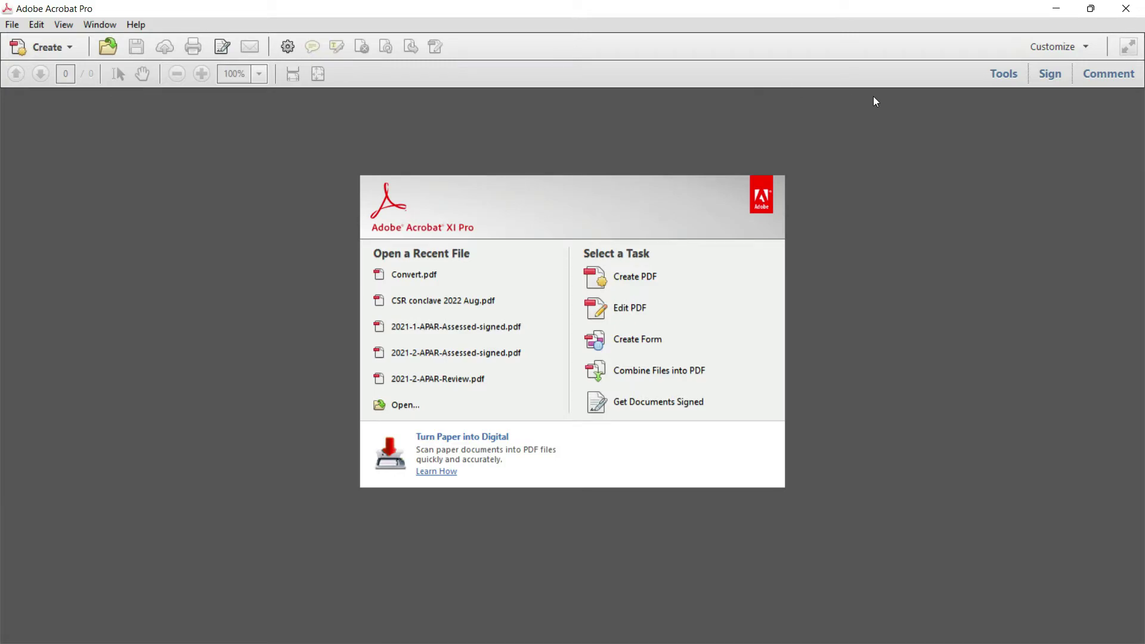
left_click(1124, 7)
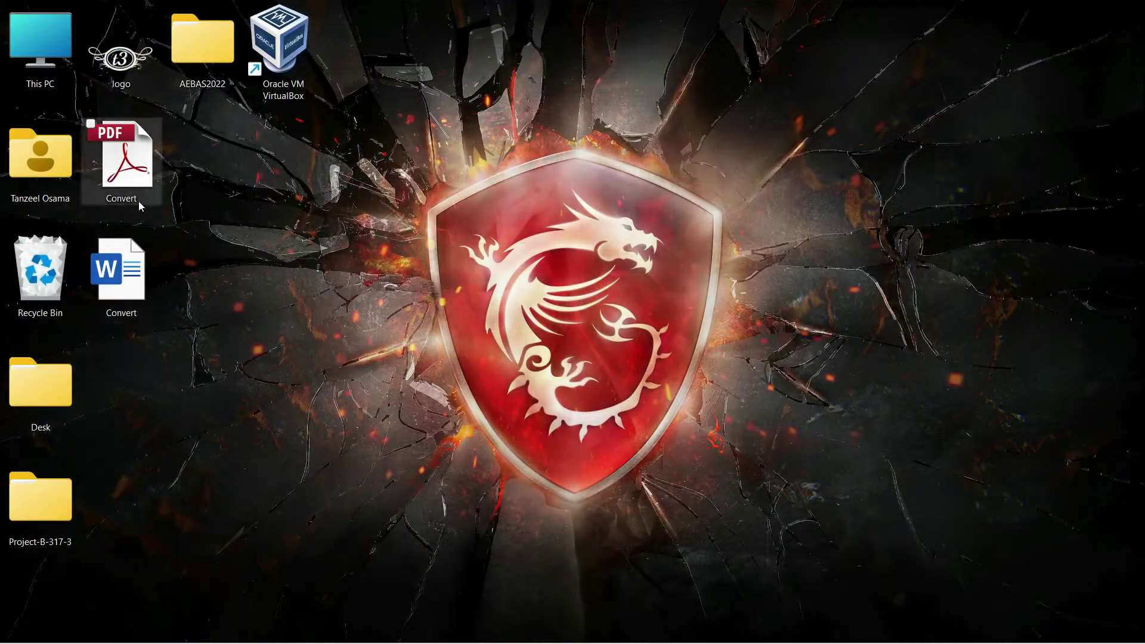
Start Convert to Adobe PDF on the Convert Word file from its context menu.
right_click(127, 291)
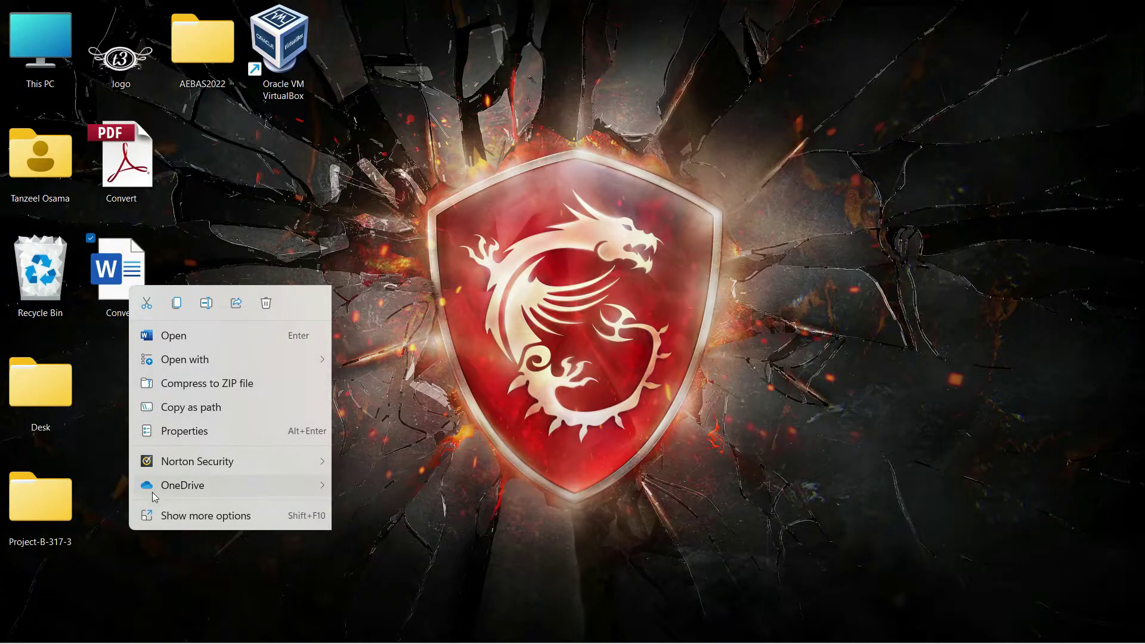
left_click(152, 514)
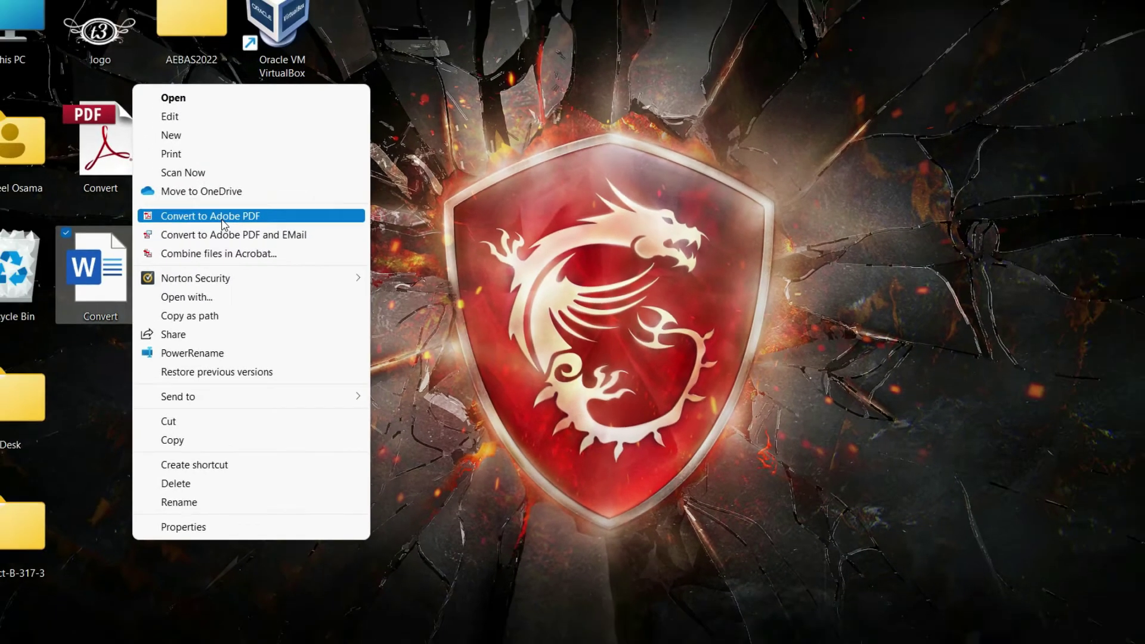
left_click(198, 194)
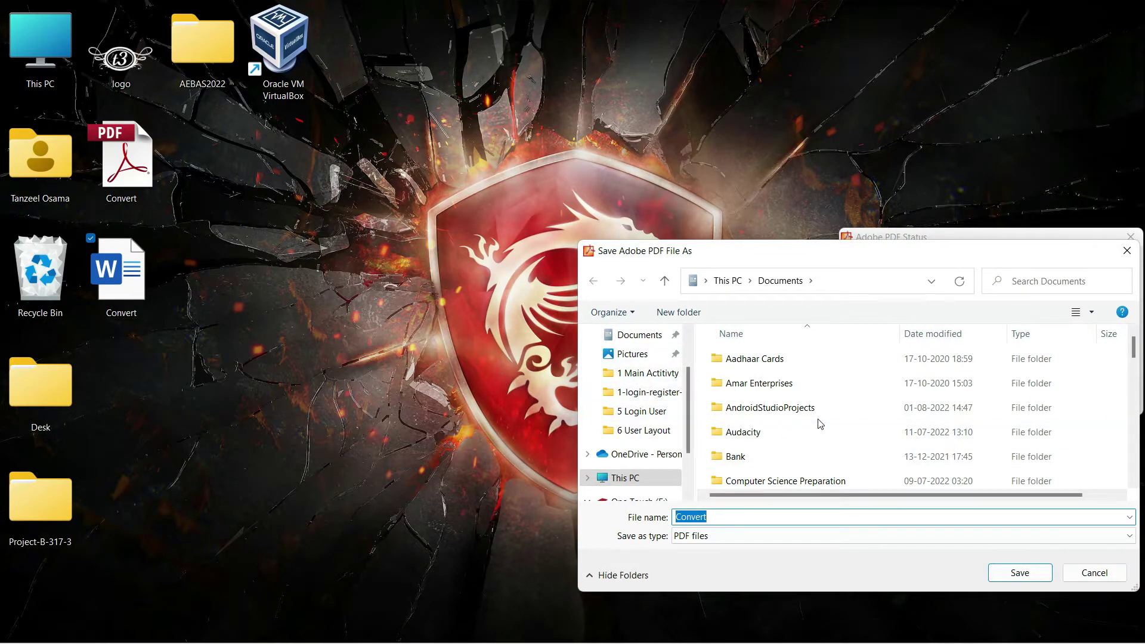
Set the PDF's save location to the Desktop with the name Convert and confirm.
scroll(656, 389, "up", 1)
left_click(633, 359)
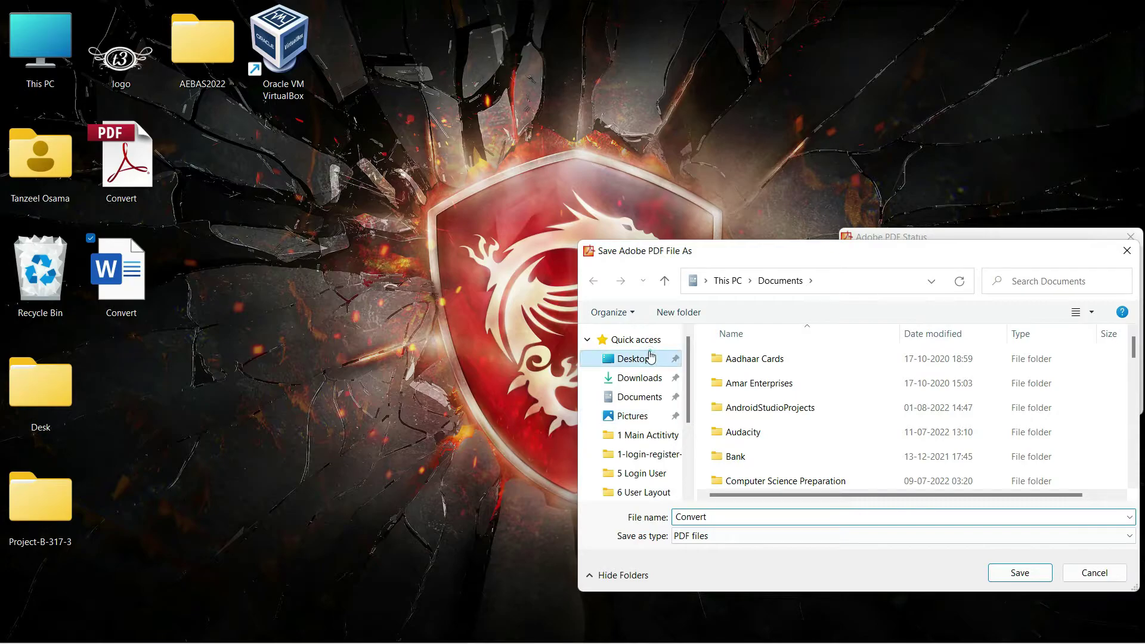
left_click(733, 516)
left_click(733, 513)
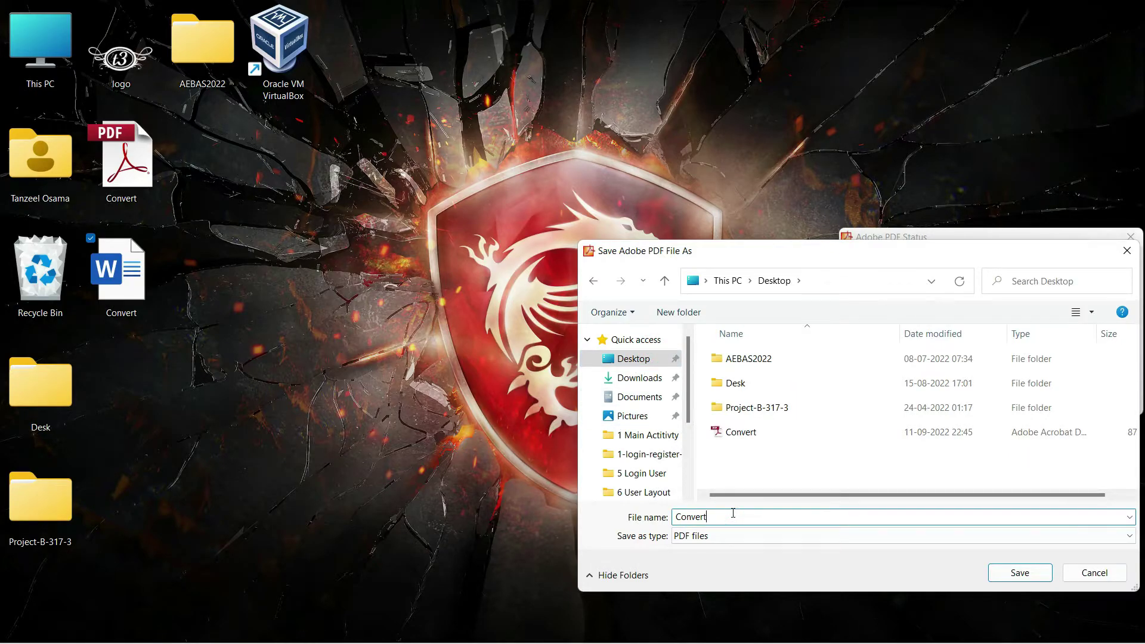
key("Return")
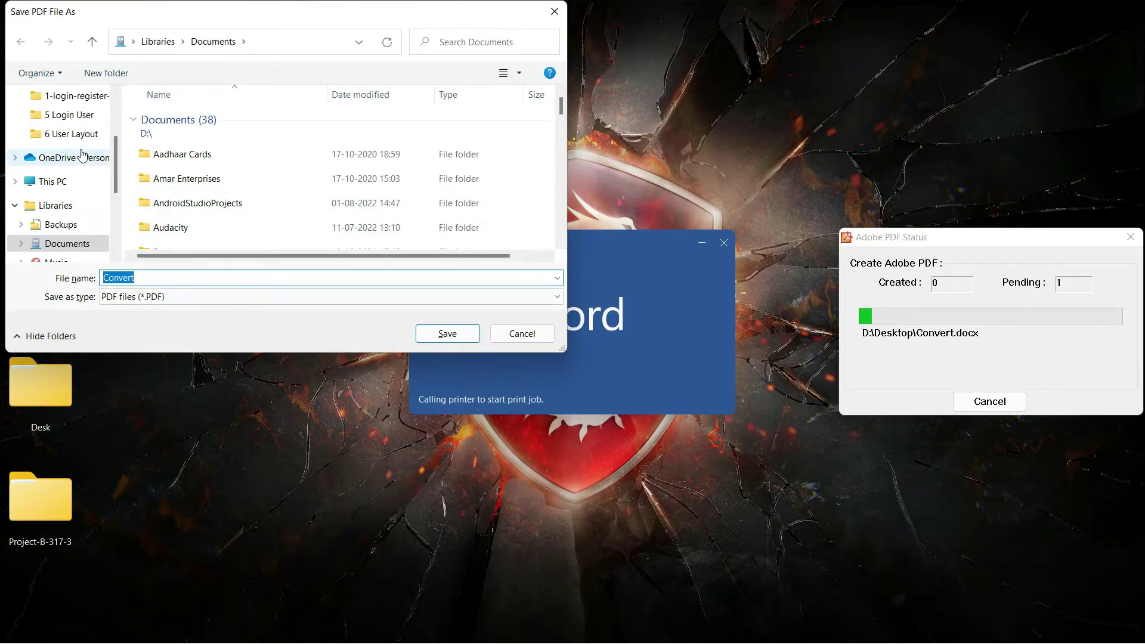
In the next save dialog, choose the Desktop folder and edit the file name Convert.
scroll(66, 158, "up", 3)
left_click(74, 121)
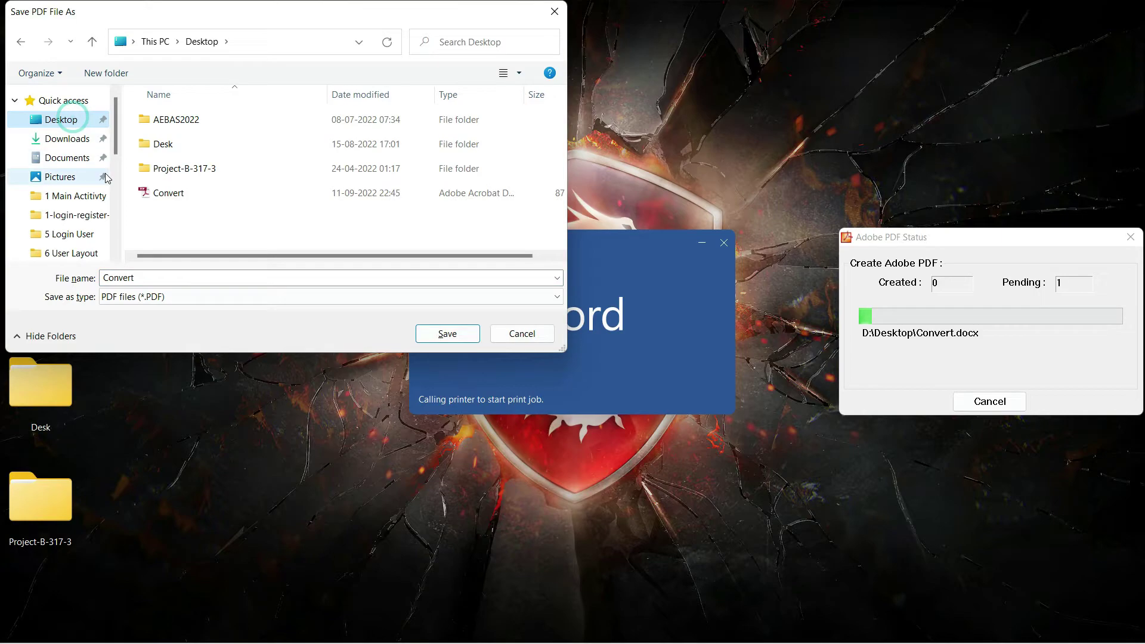
left_click(346, 278)
left_click(358, 275)
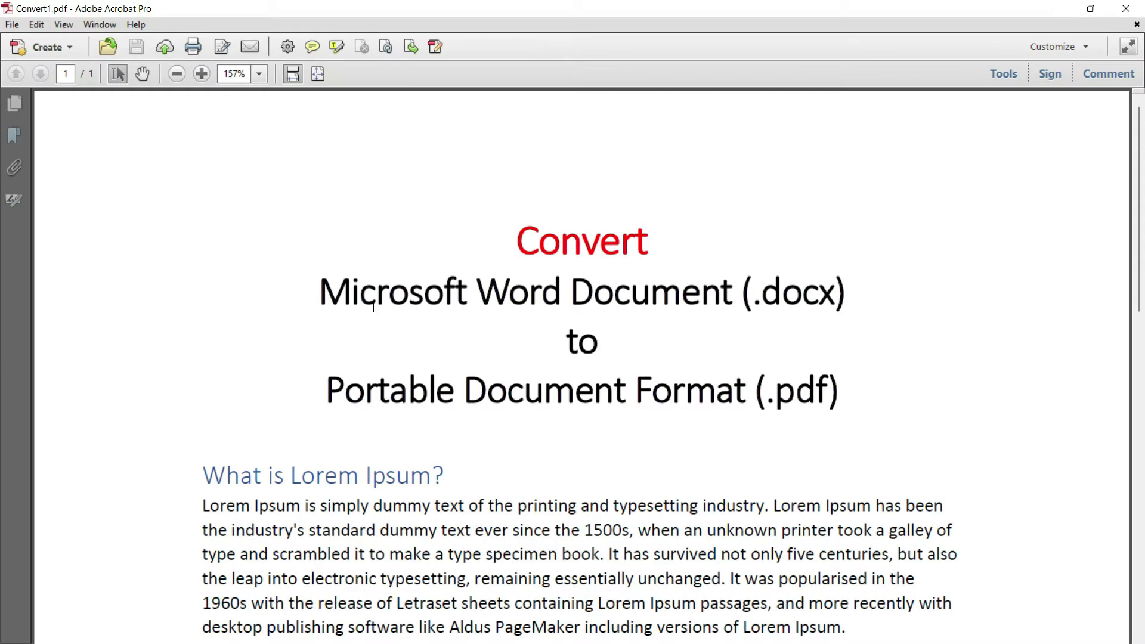
Review Convert1.pdf at 100% zoom by scrolling through it, then close Acrobat.
scroll(412, 428, "down", 6)
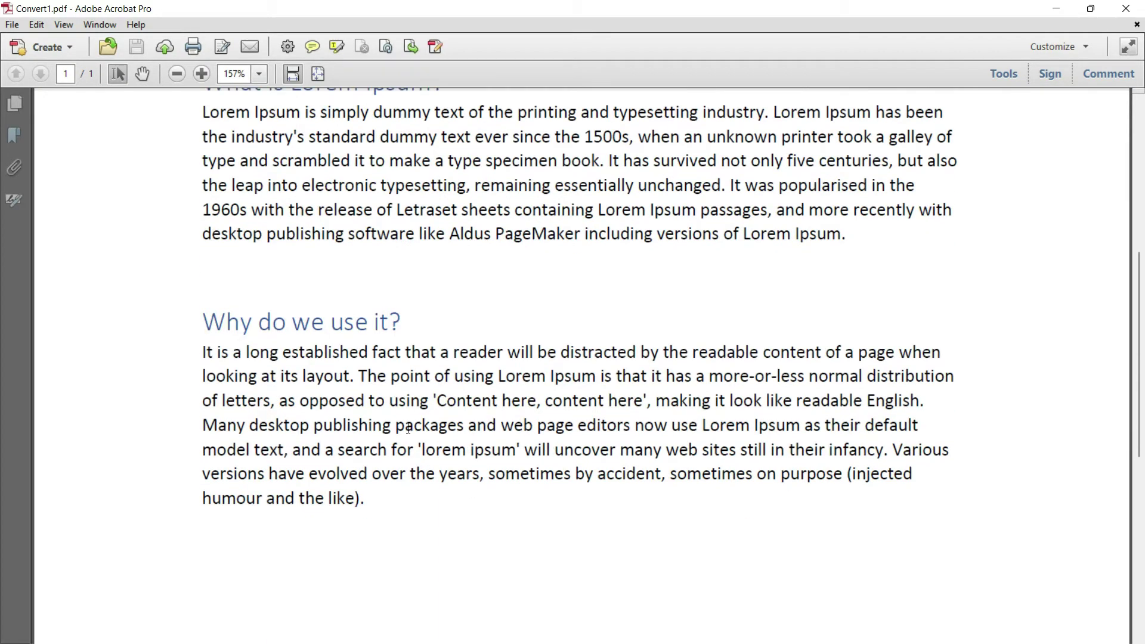
scroll(408, 428, "up", 6)
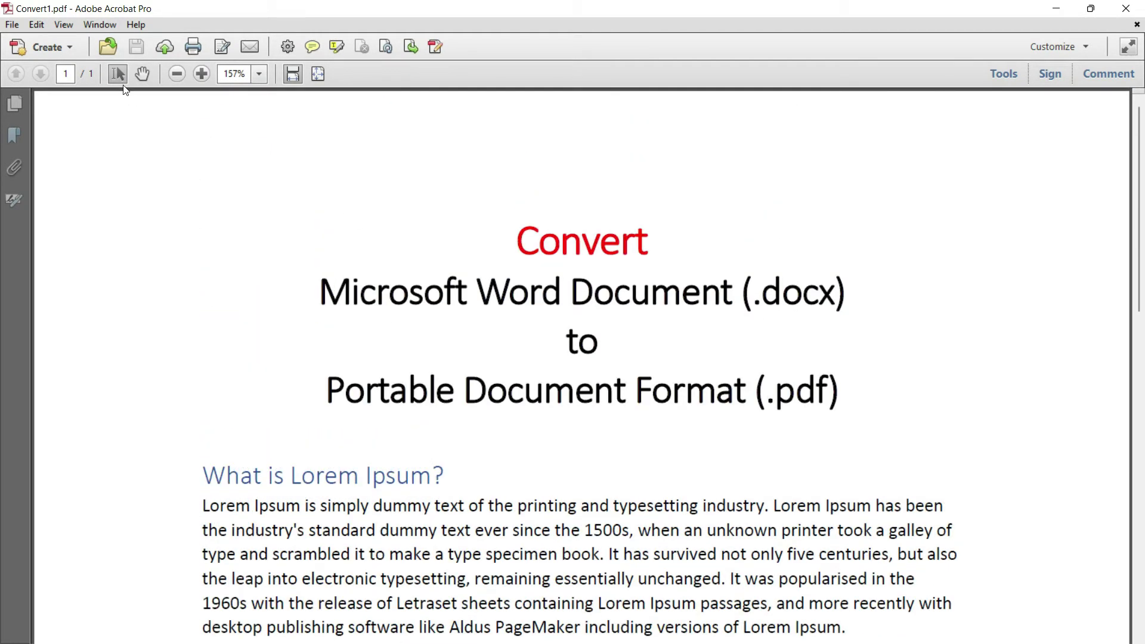
left_click(260, 74)
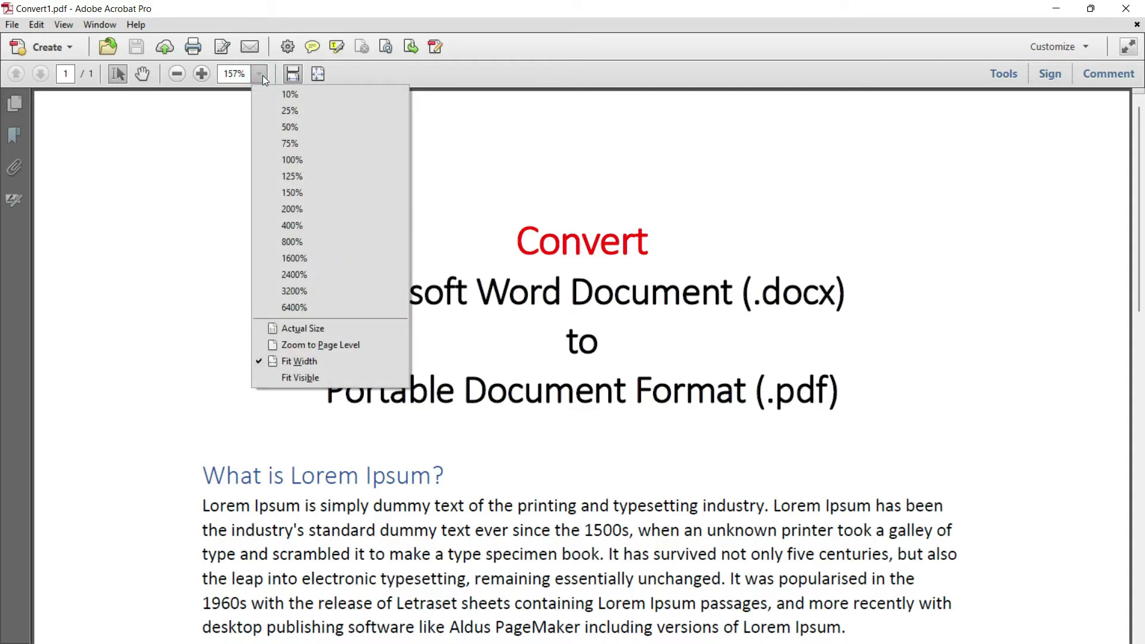
left_click(301, 159)
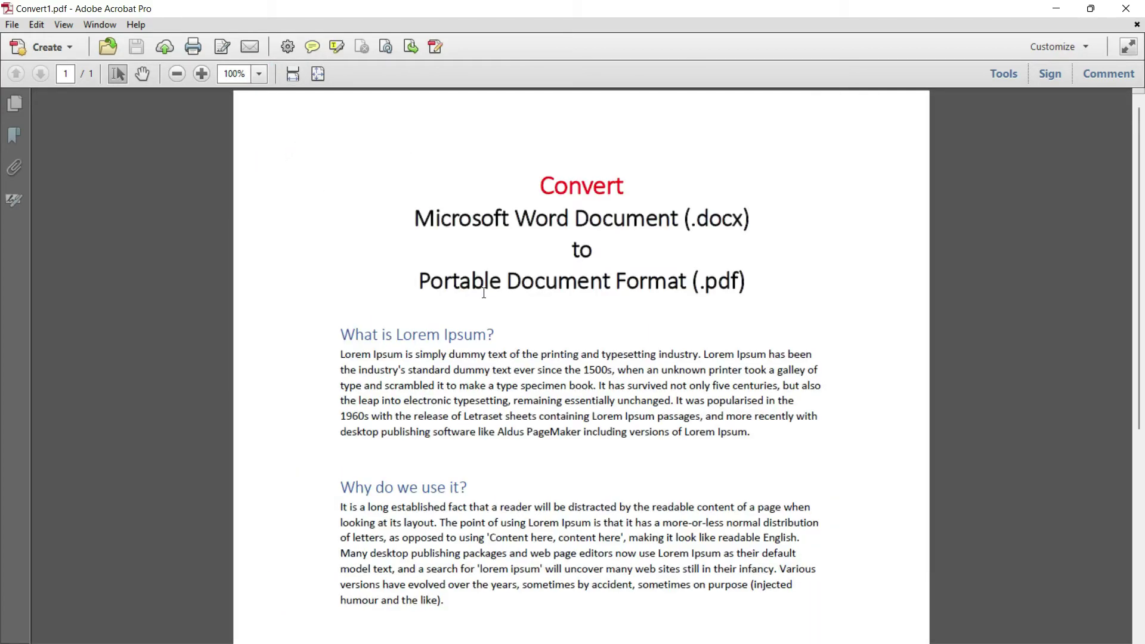
scroll(484, 293, "down", 2)
scroll(484, 293, "up", 2)
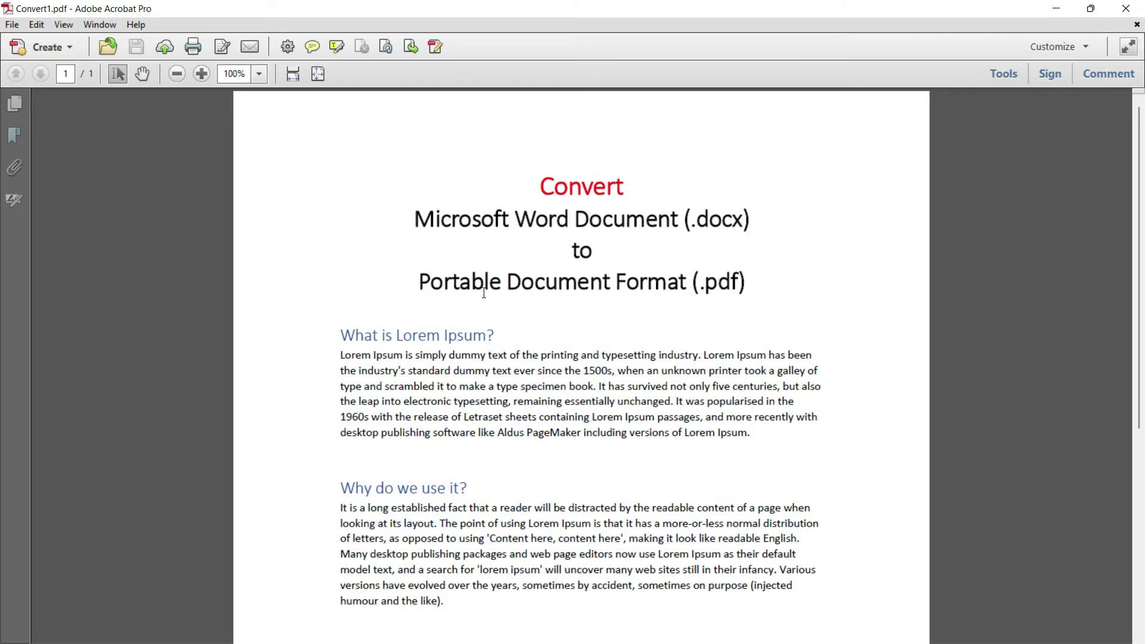
left_click(1131, 13)
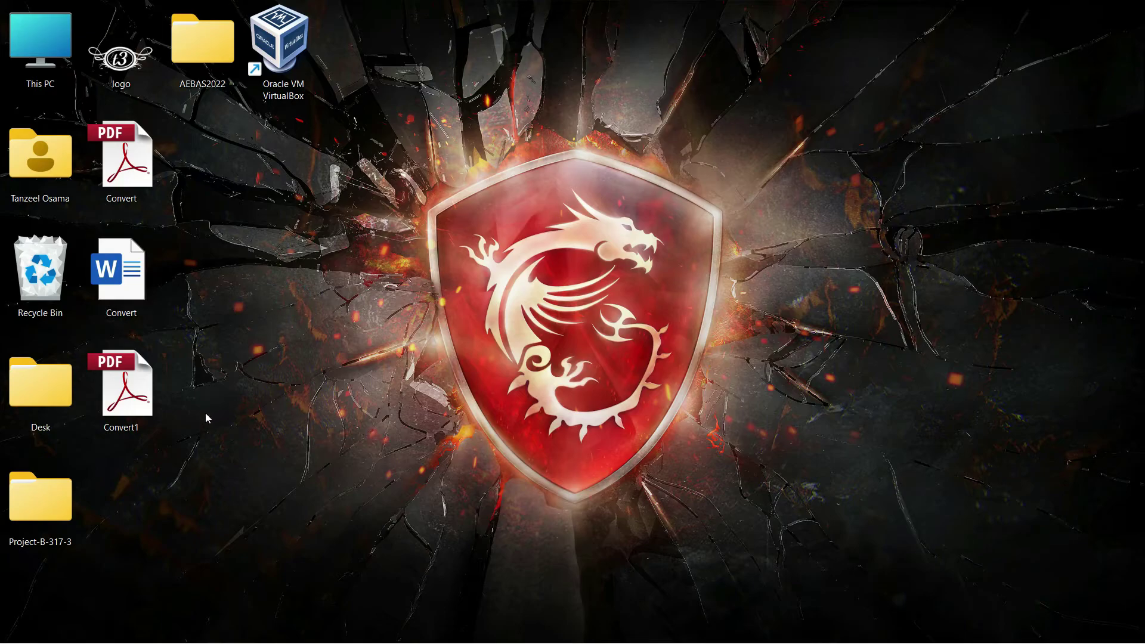
Move Convert1.pdf and Convert.pdf to the desktop centre and check their sizes, 61.5 KB and 82.1 KB.
left_click_drag(143, 394, 441, 312)
left_click_drag(129, 165, 528, 293)
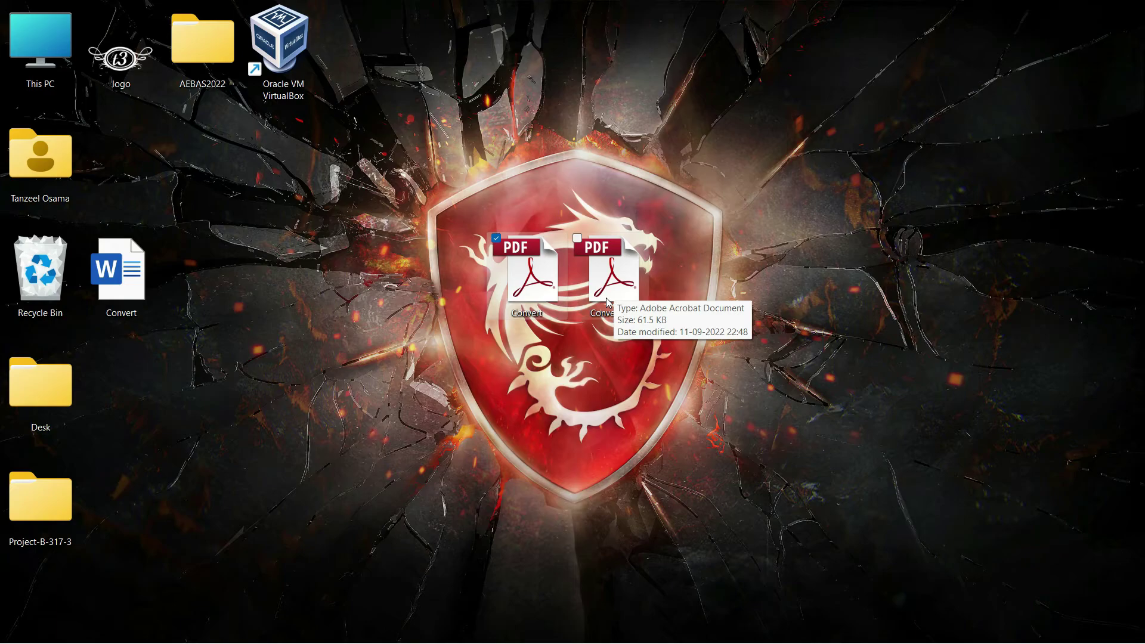
mouse_move(527, 298)
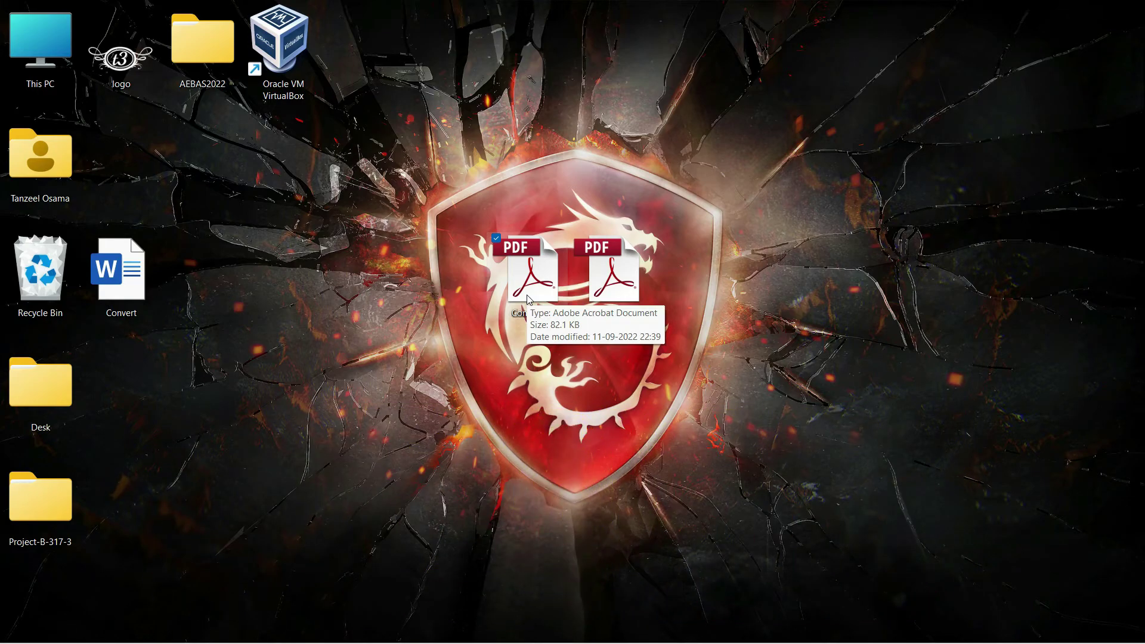
Open Downloads from This PC and select the Convert PDF to see its 334 KB size.
double_click(53, 55)
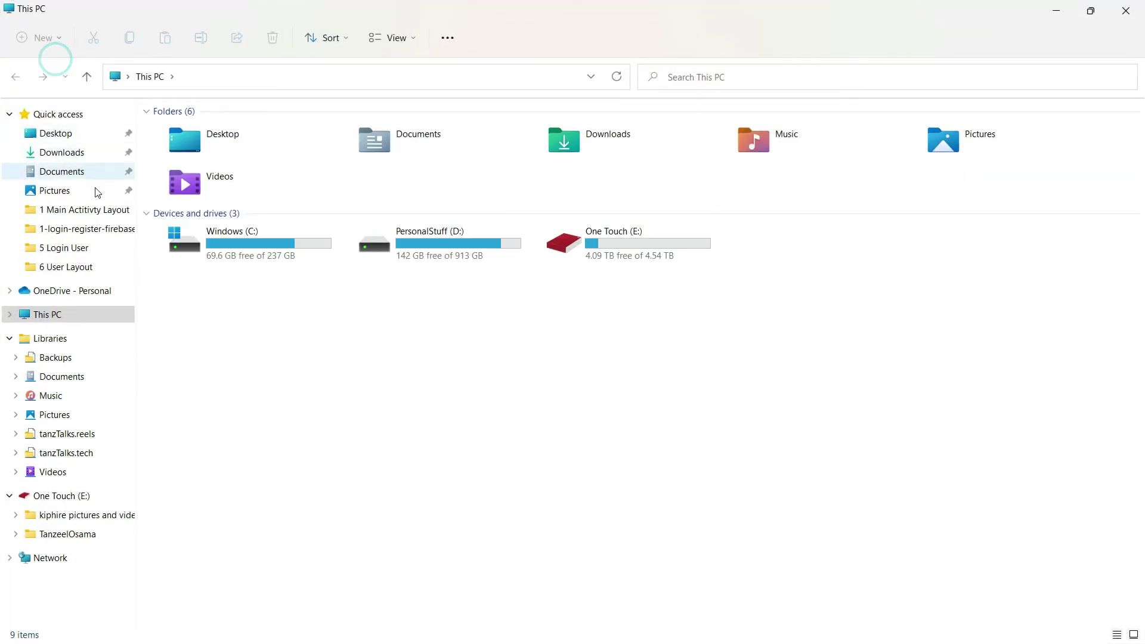
left_click(71, 158)
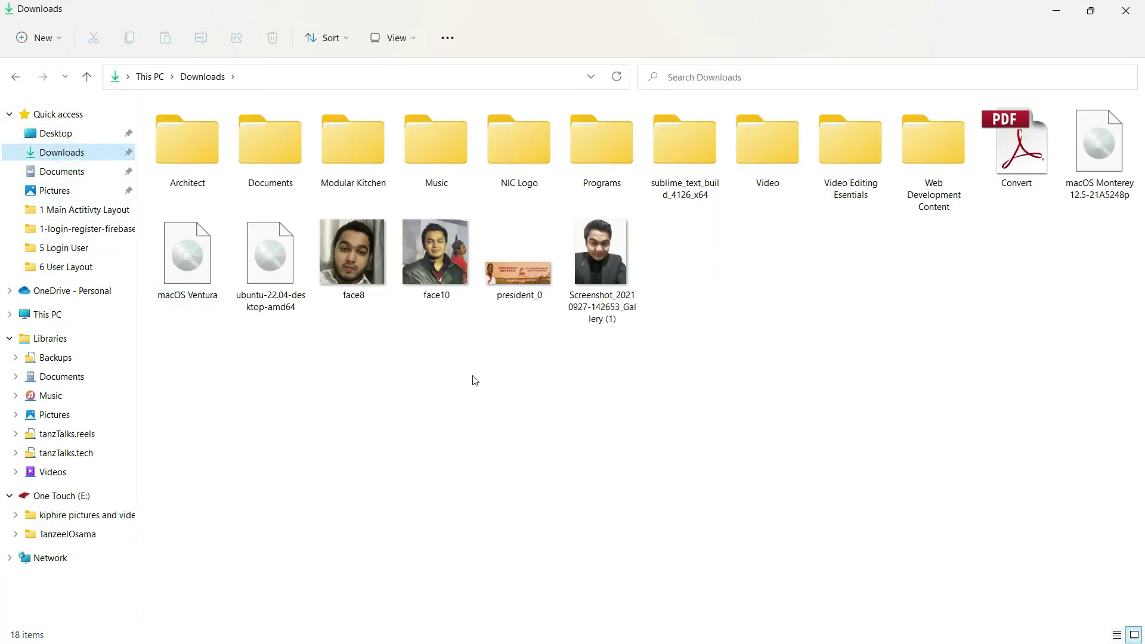
left_click(1035, 174)
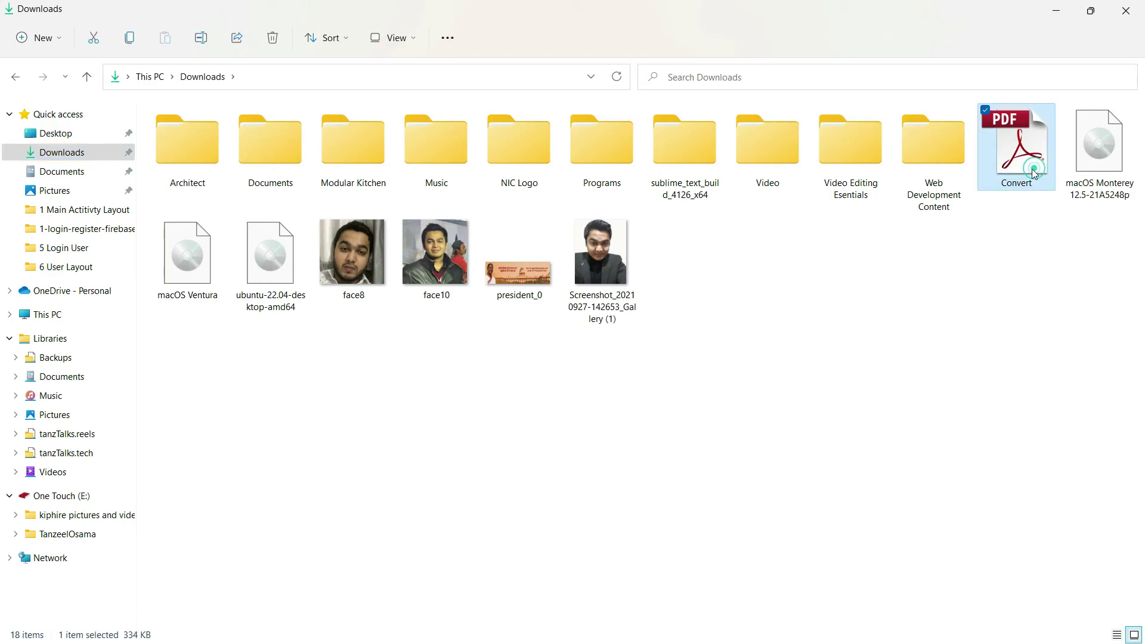